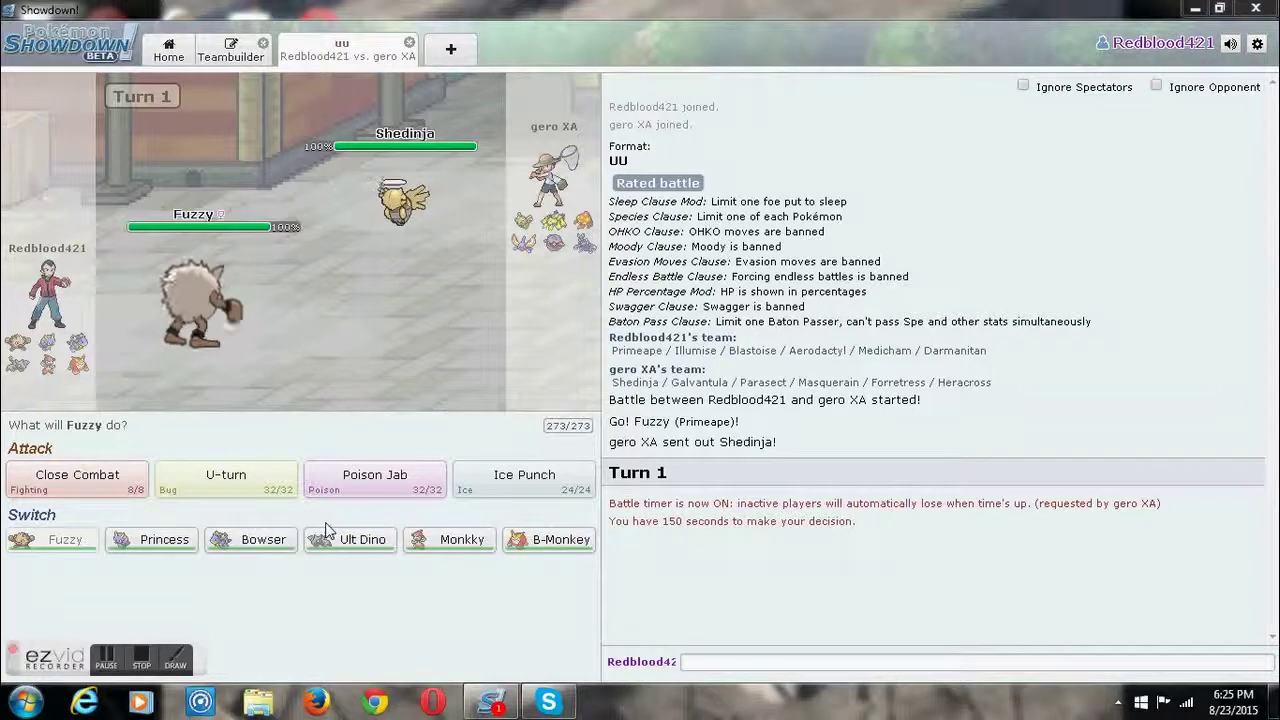
- Hit Shedinja with Fuzzy's Ice Punch, then switch Fuzzy out for Ult Dino (Aerodactyl)
left_click(519, 493)
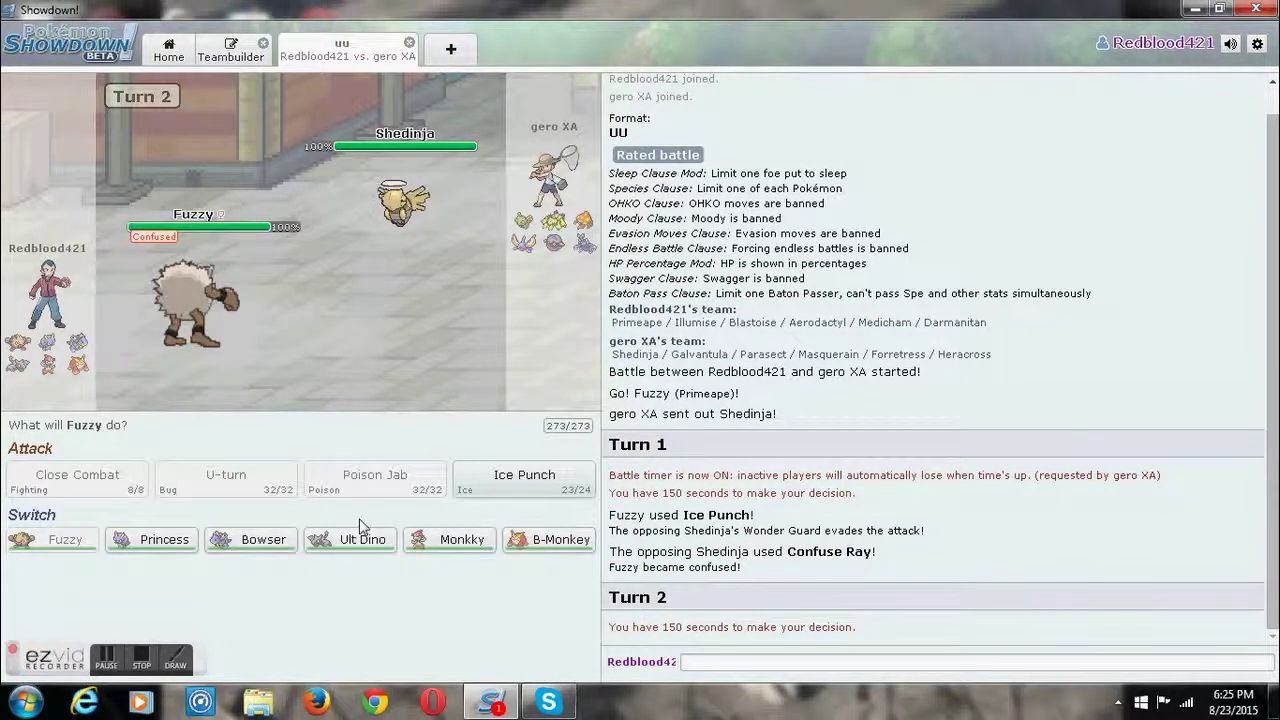
left_click(362, 543)
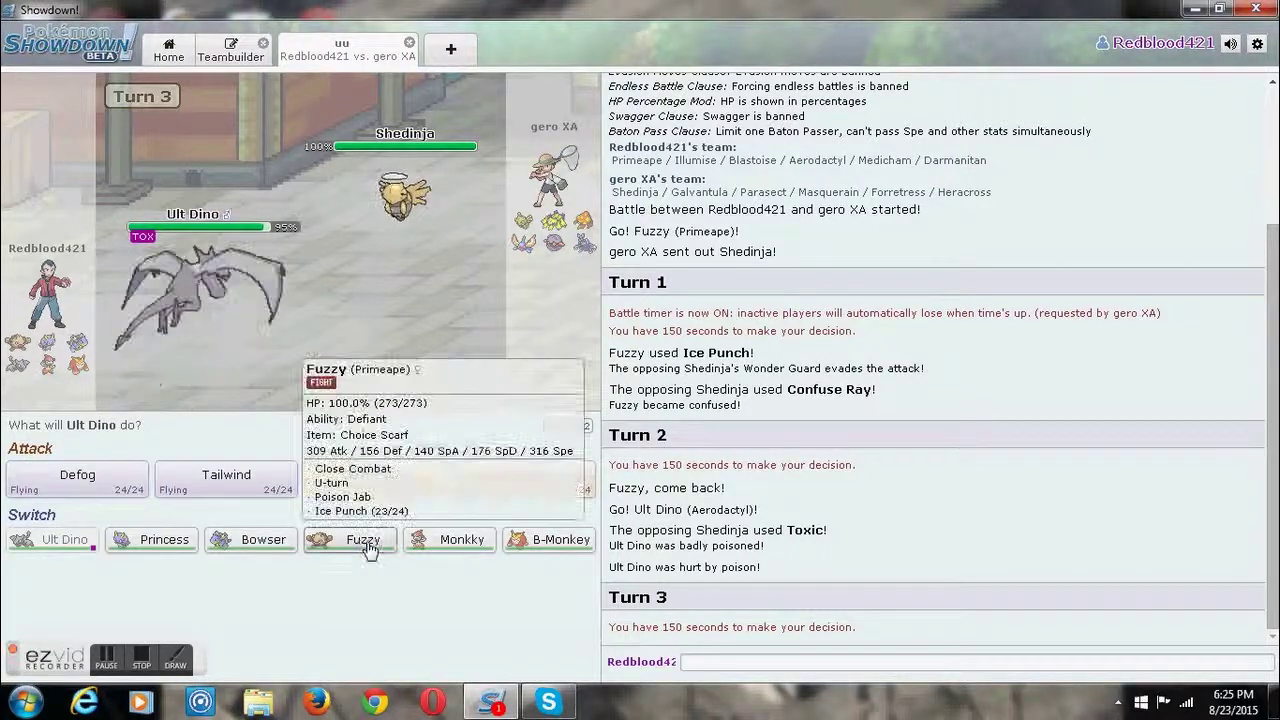
- Use Ult Dino's Crunch on Shedinja on turns 3 and 4
left_click(546, 484)
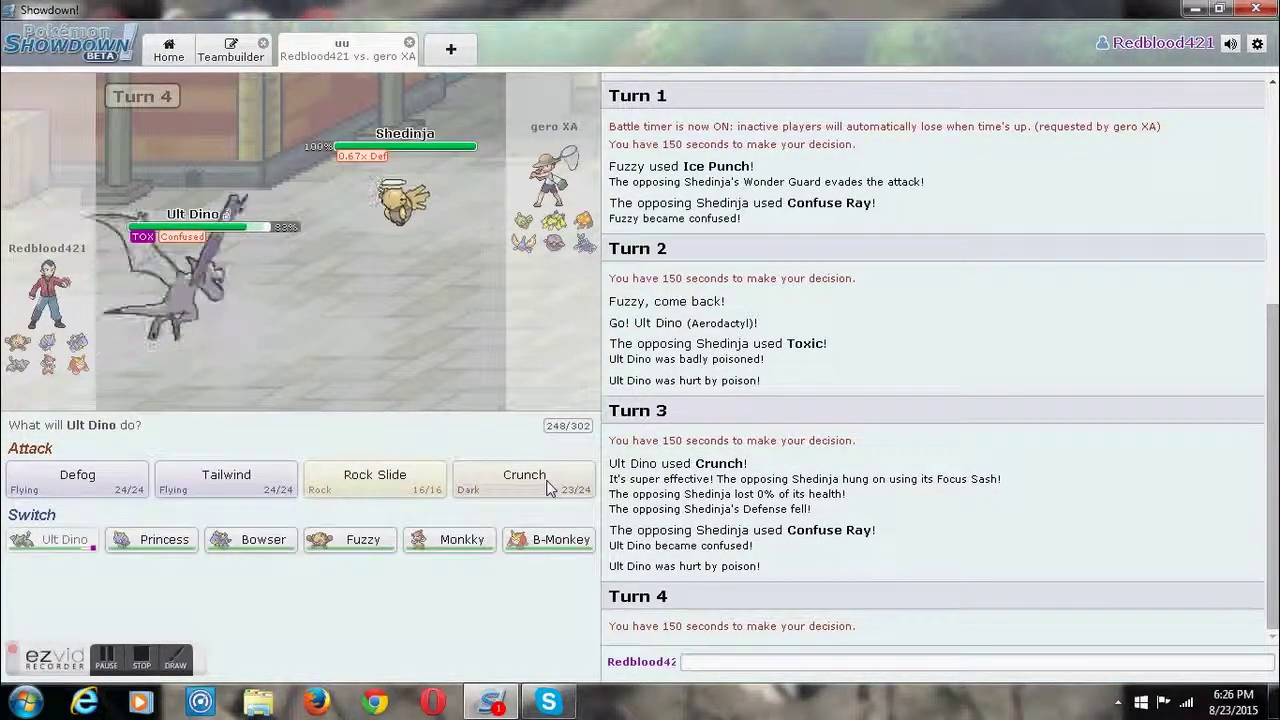
left_click(548, 487)
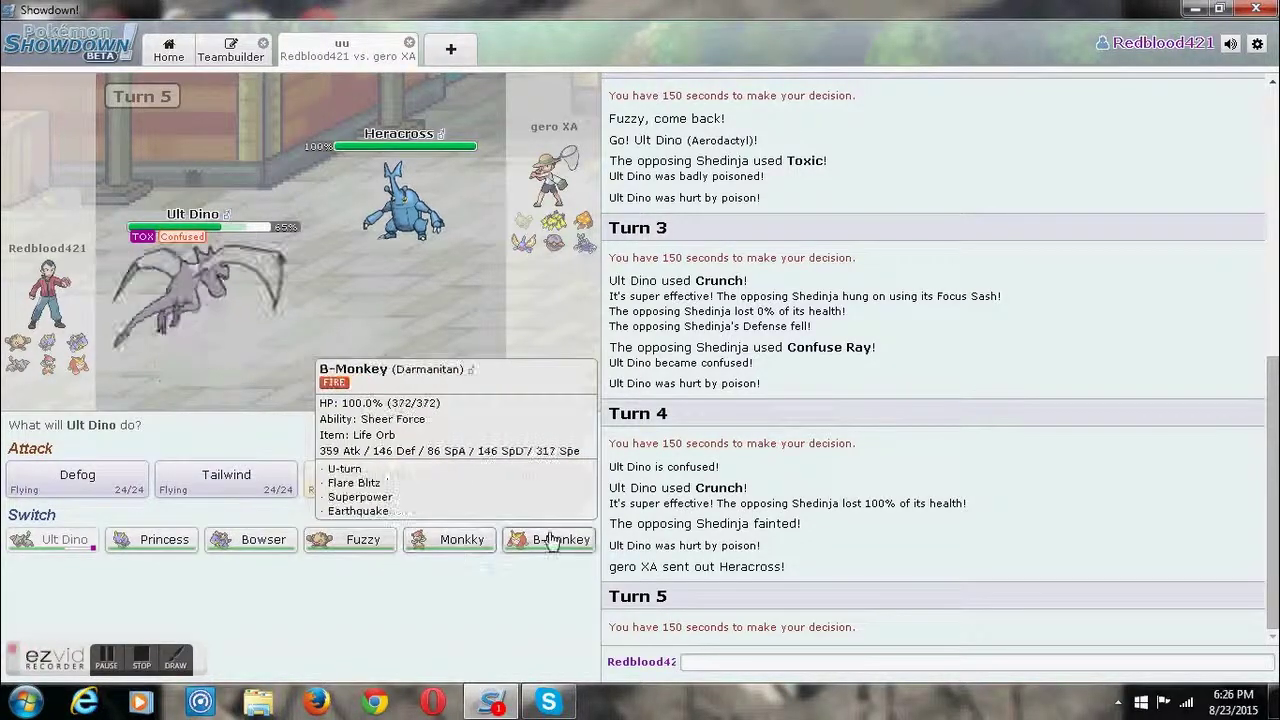
- Switch Ult Dino out for Princess and use Charm to lower Heracross's Attack
left_click(162, 548)
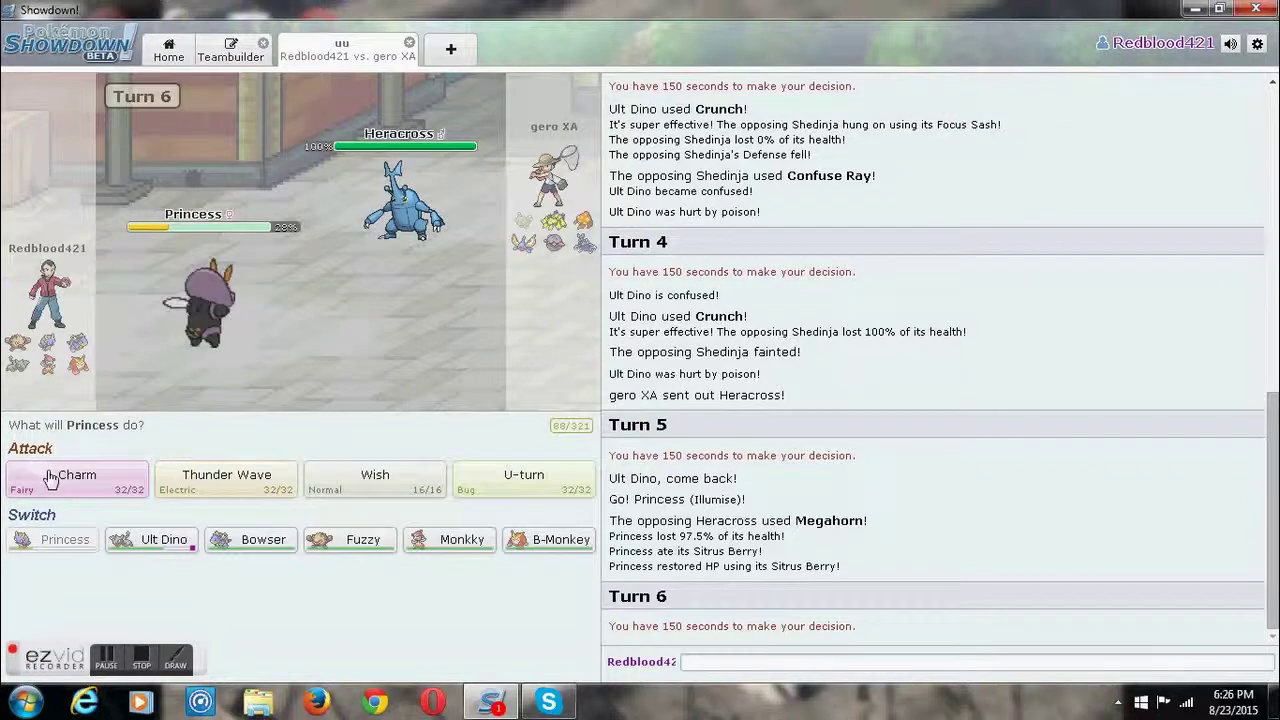
left_click(76, 488)
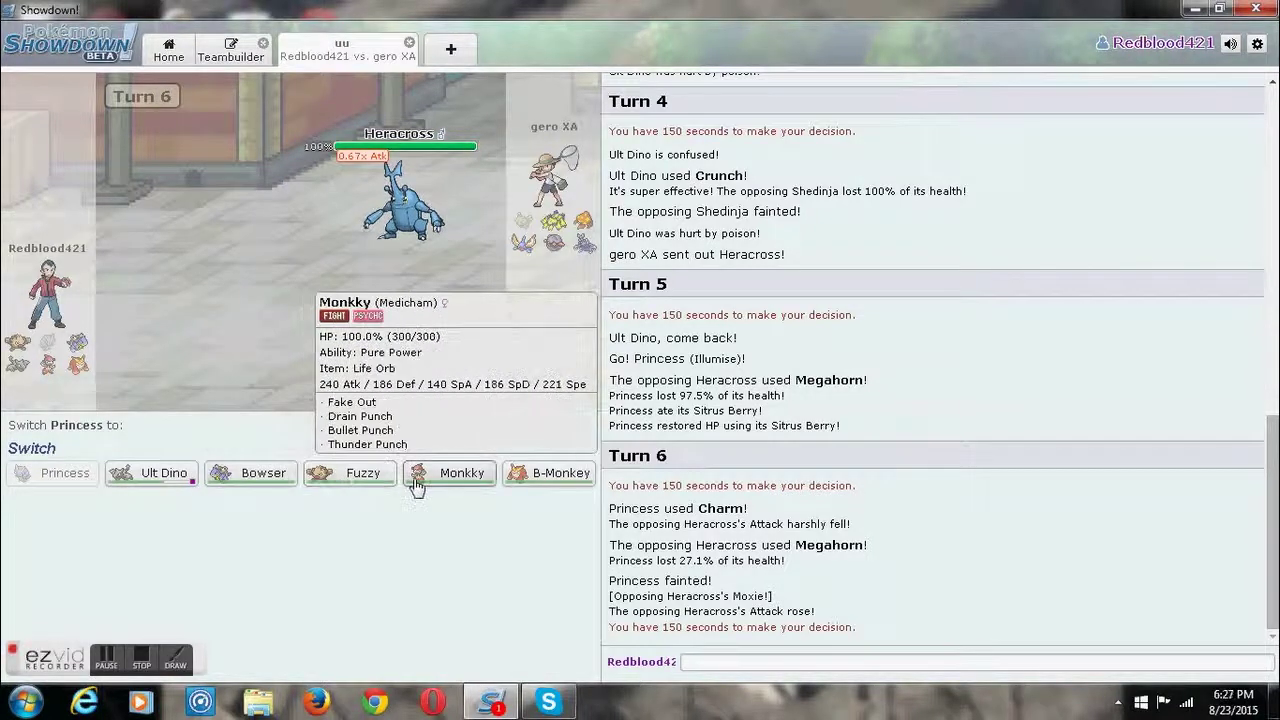
- Send out B-Monkey, use Flare Blitz, U-turn into Forretress, and bring in Monkky
left_click(540, 480)
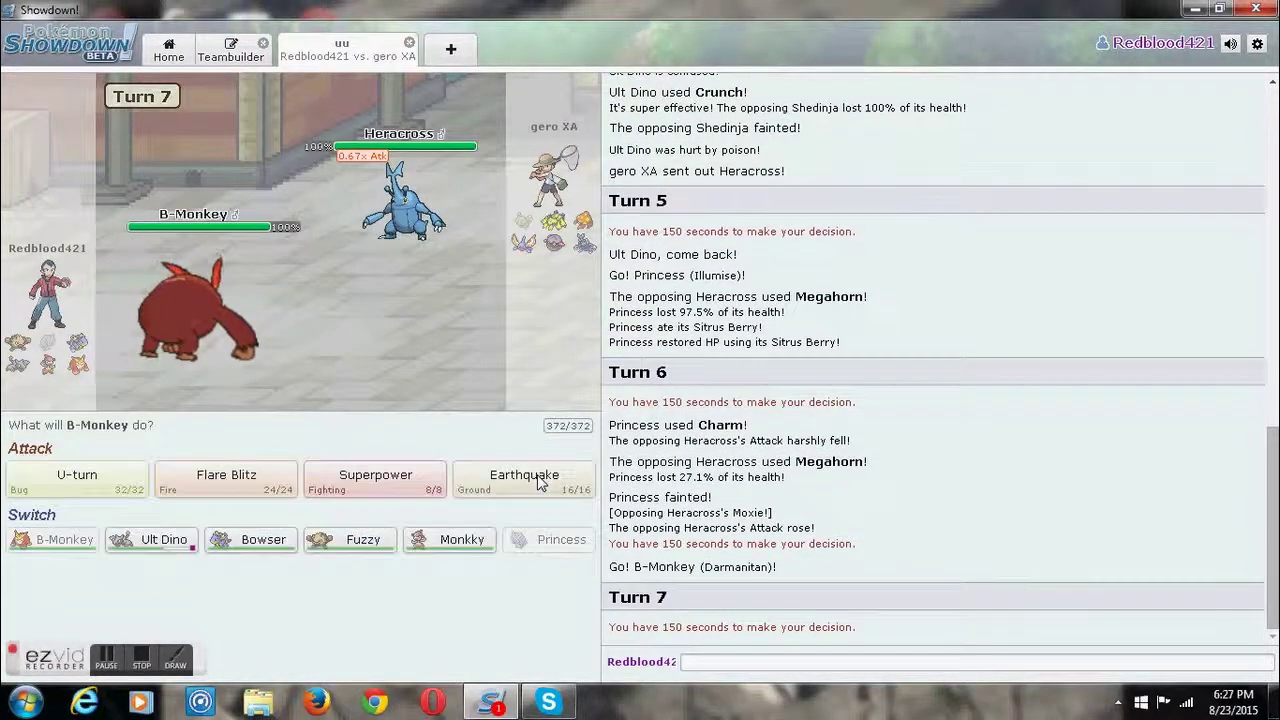
left_click(226, 485)
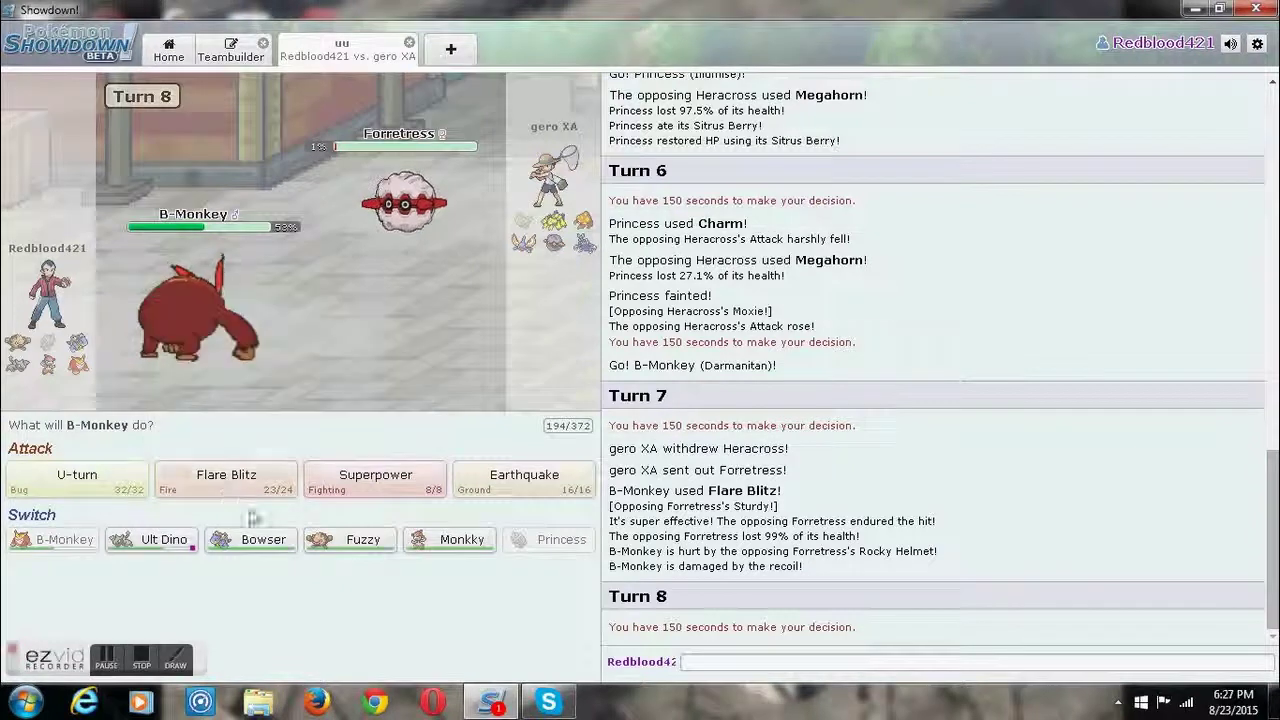
mouse_move(77, 480)
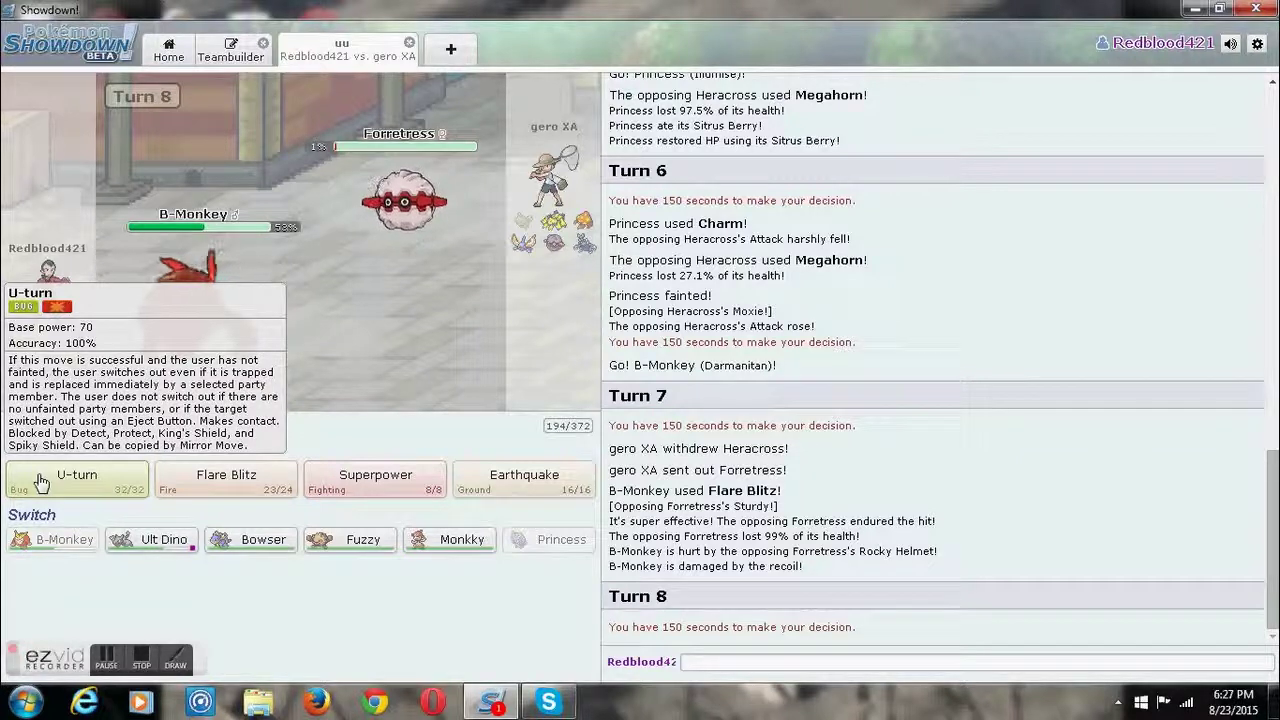
left_click(41, 482)
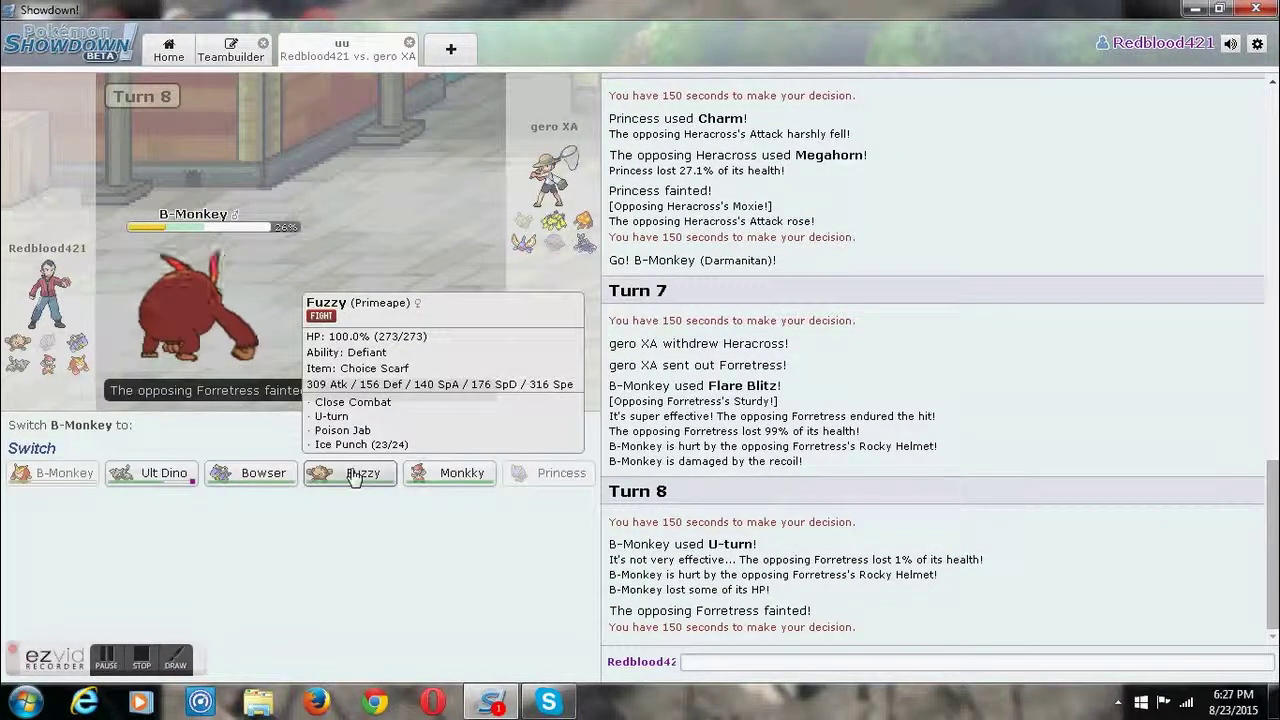
left_click(424, 478)
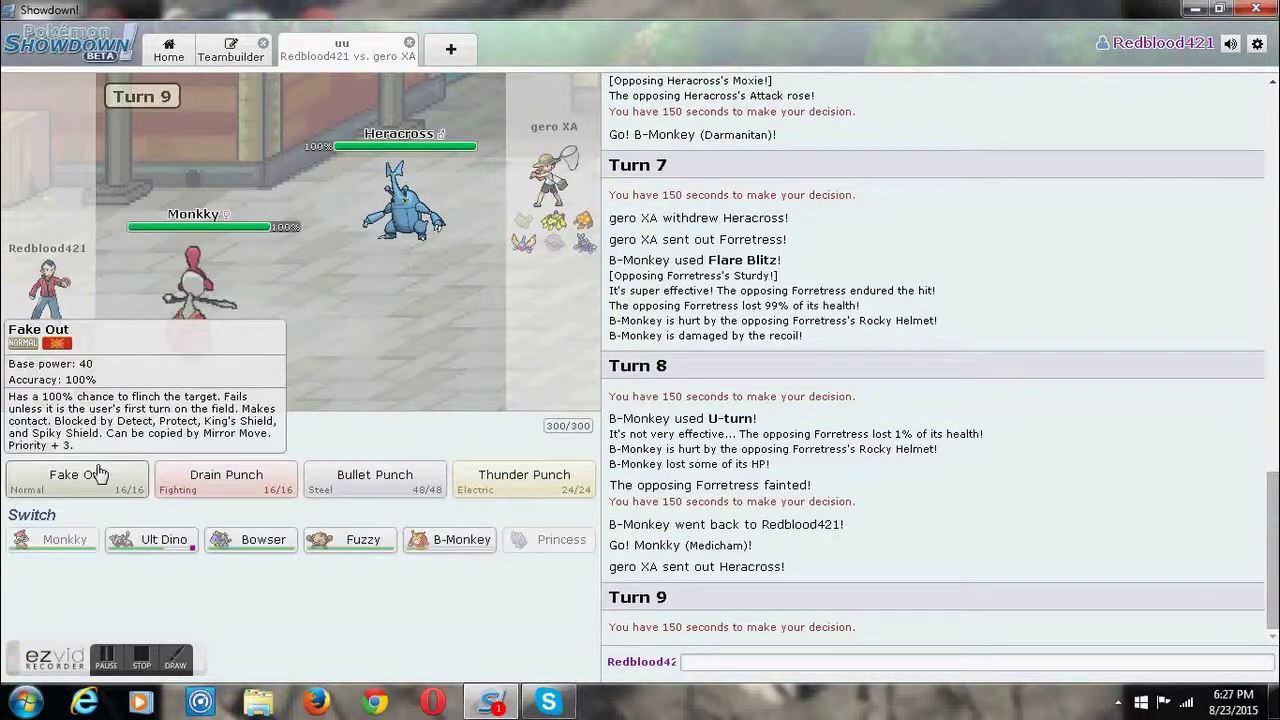
- Fake Out Heracross with Monkky, then switch to Ult Dino and pick its attack
left_click(106, 488)
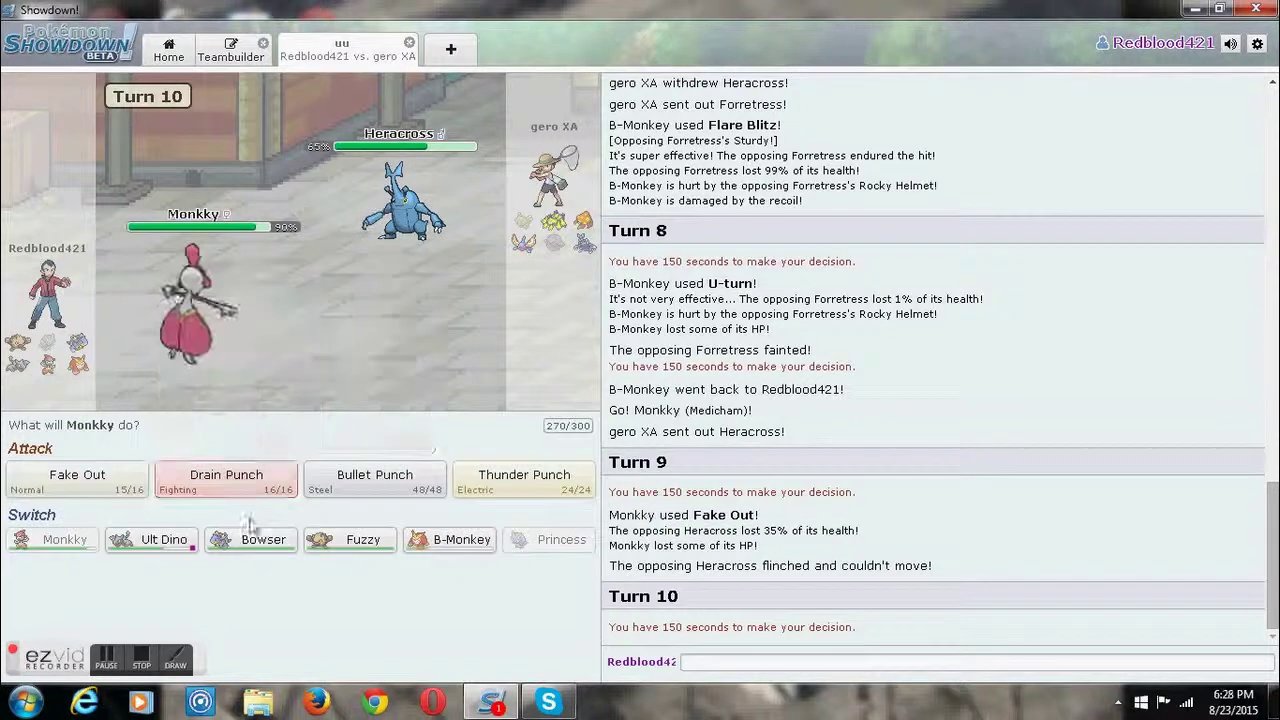
mouse_move(152, 540)
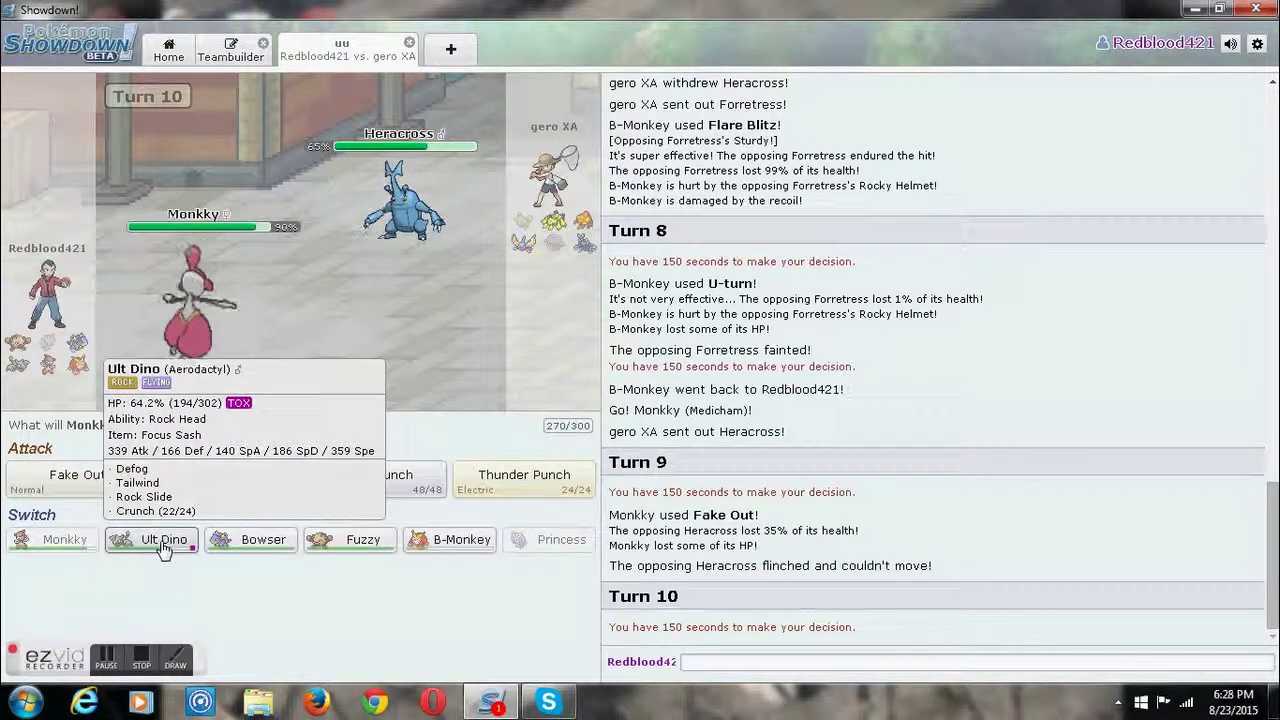
left_click(164, 541)
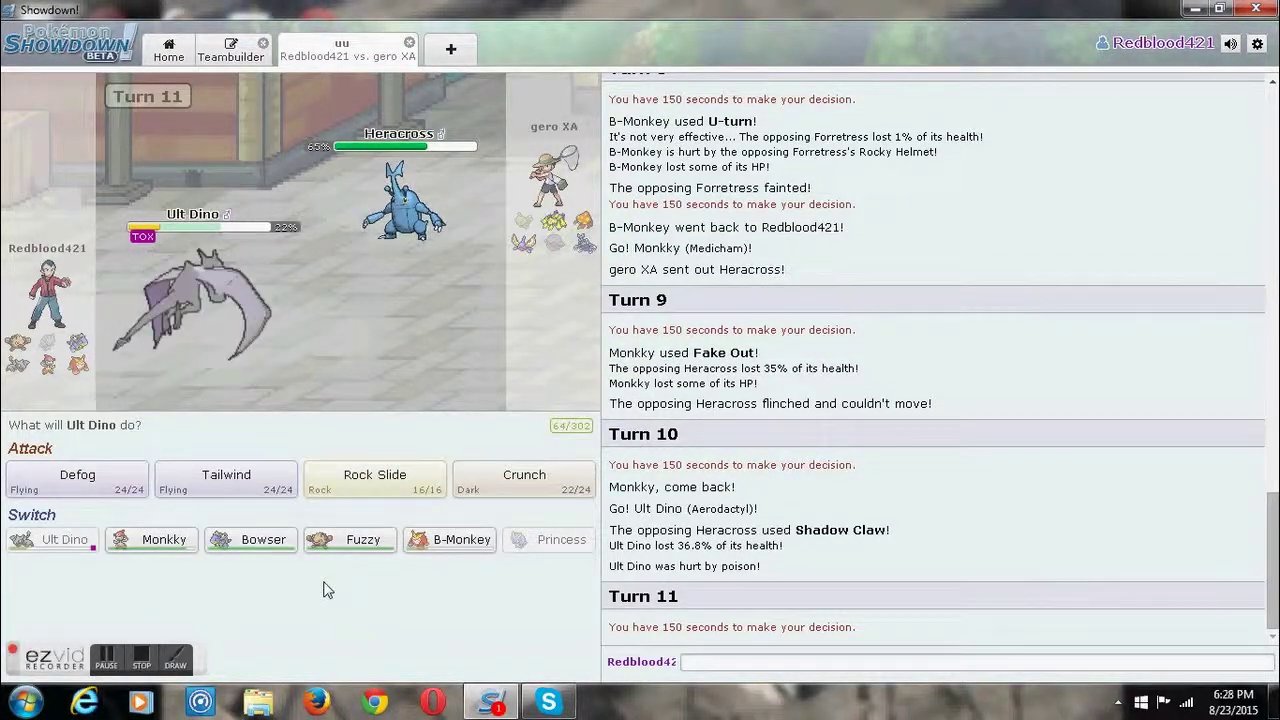
mouse_move(375, 481)
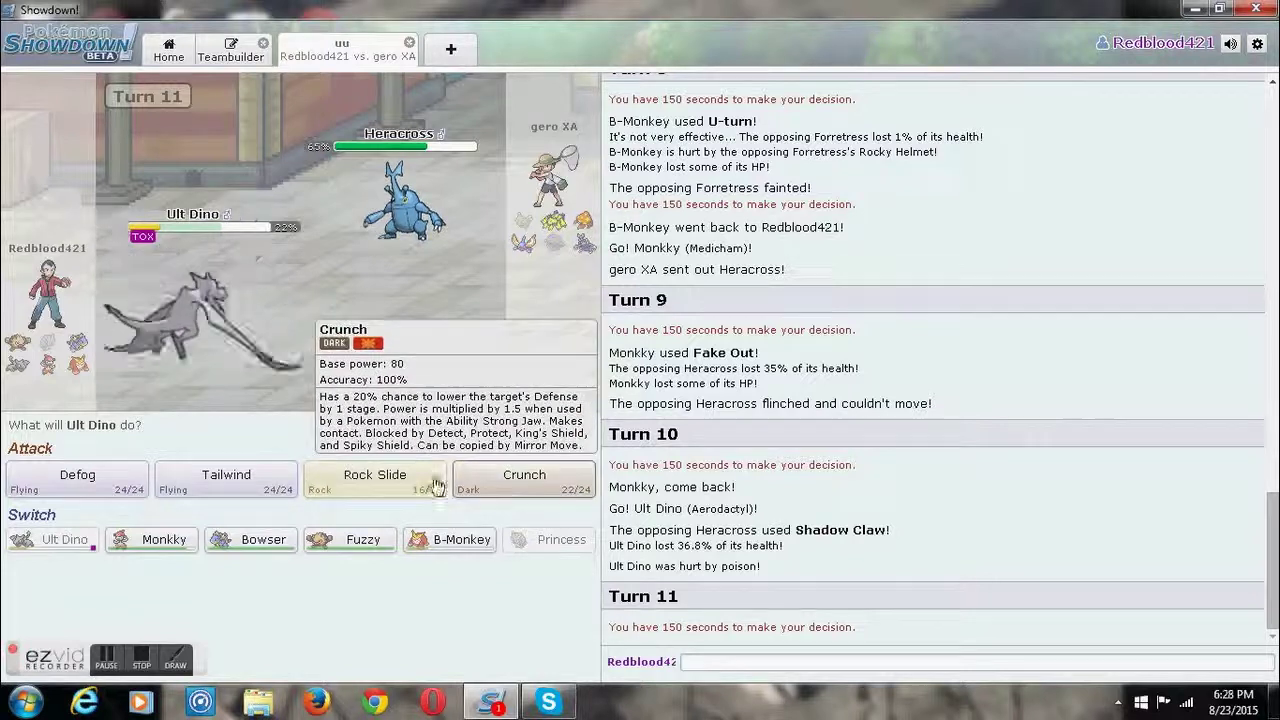
left_click(405, 482)
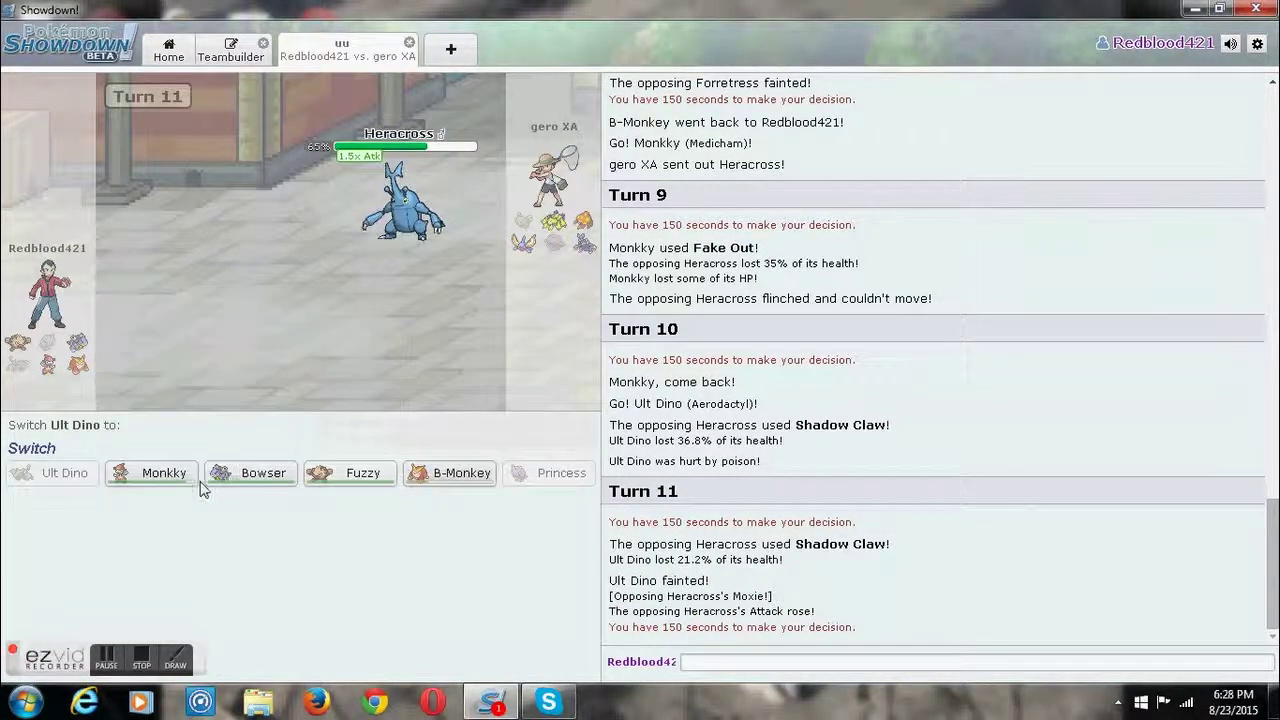
- Send Monkky back after Ult Dino faints, Fake Out Heracross again, then switch to B-Monkey
left_click(160, 476)
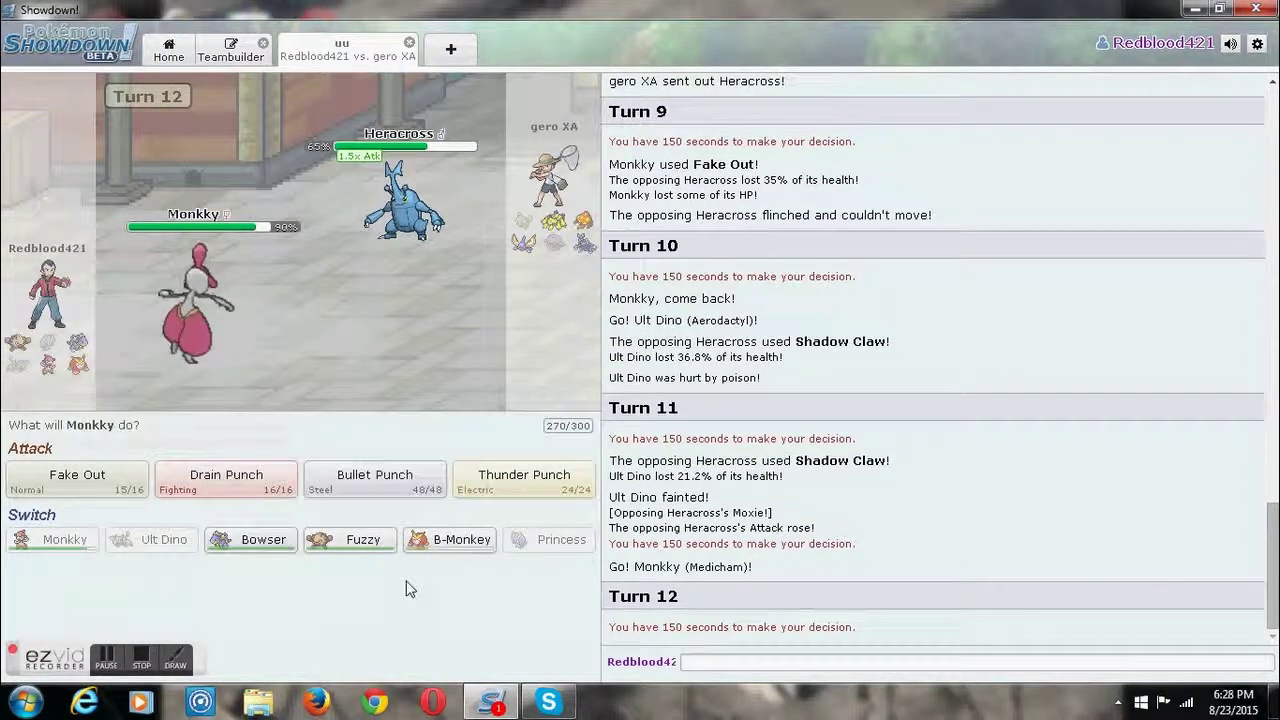
mouse_move(350, 539)
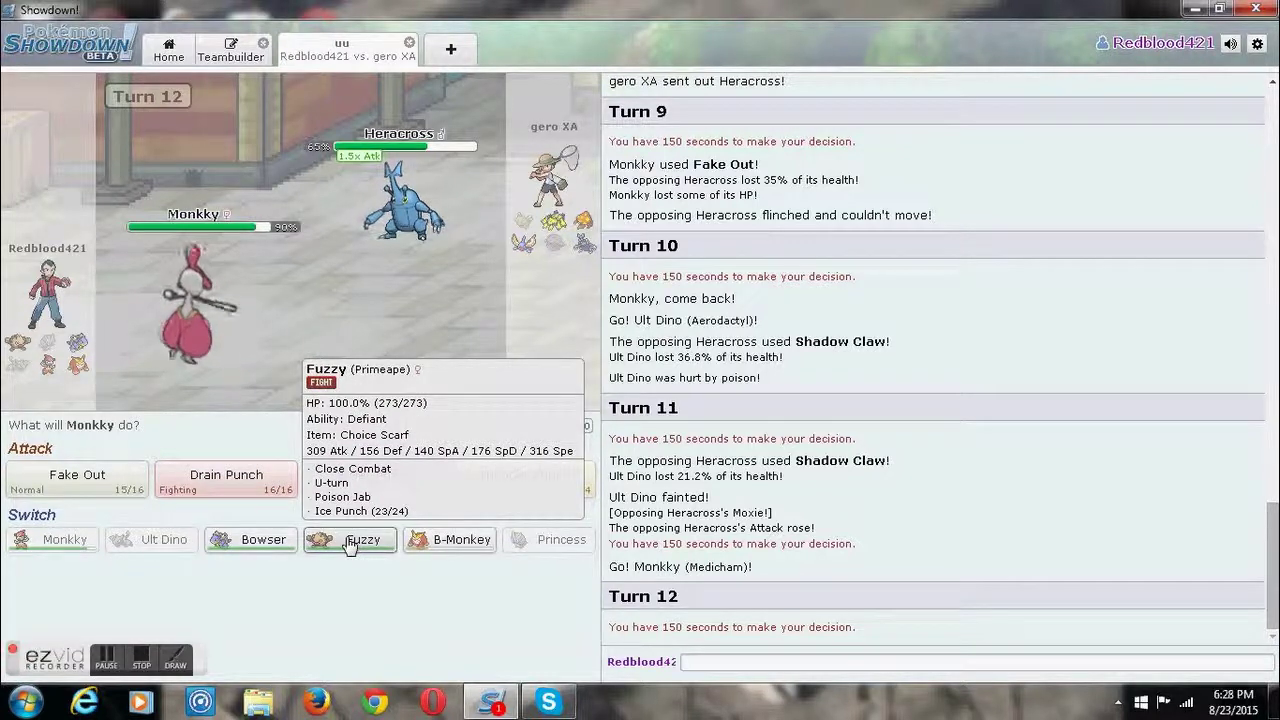
left_click(78, 477)
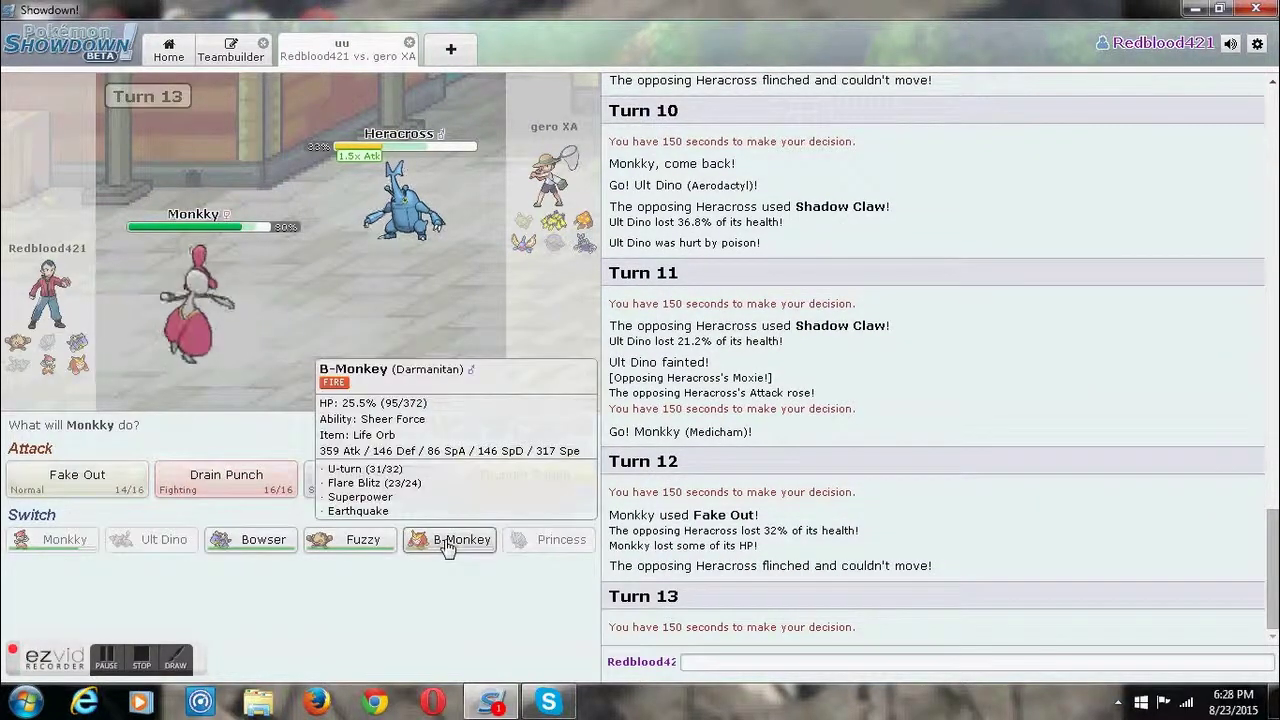
left_click(447, 540)
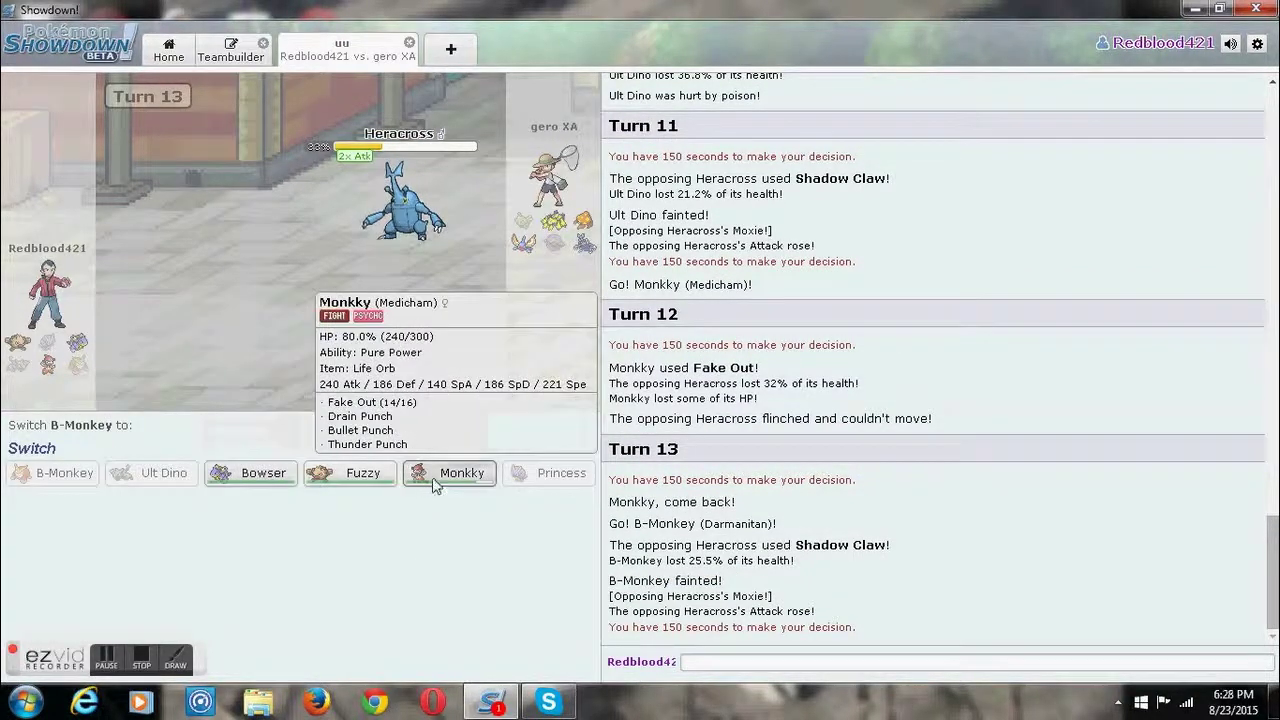
- Return Monkky to Fake Out Heracross for the knockout, then switch to Fuzzy on turn 15
left_click(436, 478)
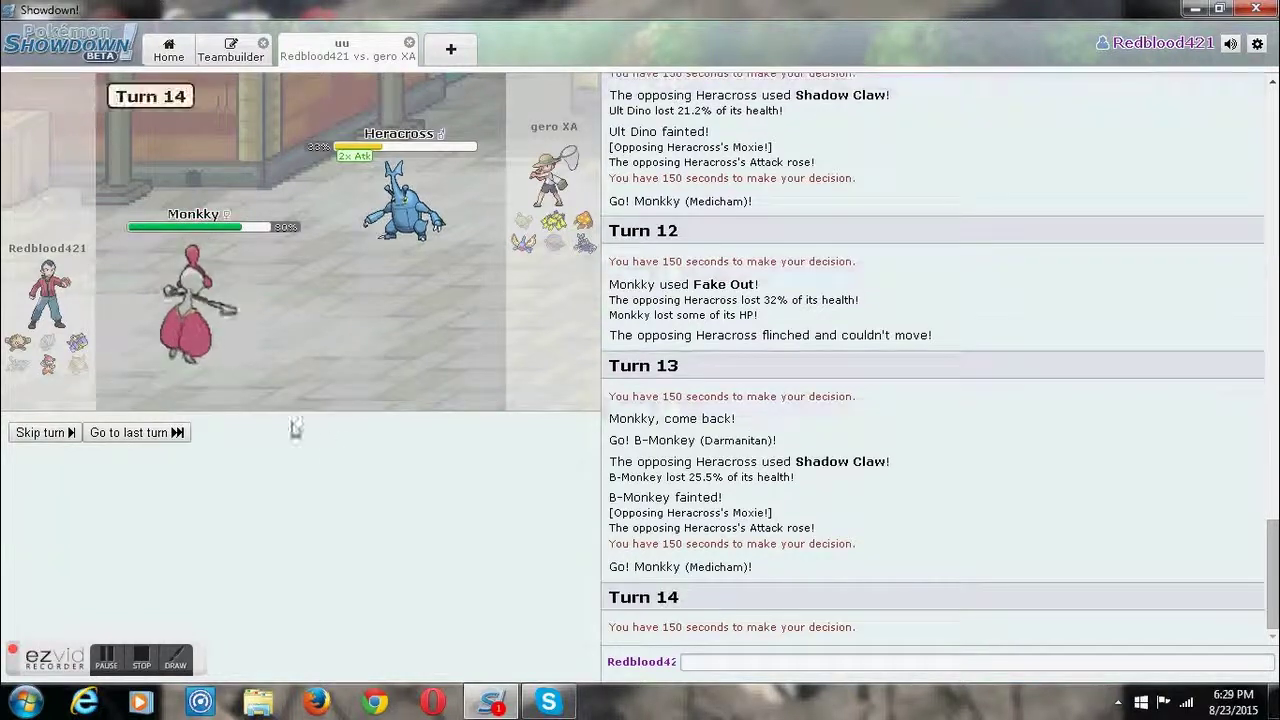
left_click(96, 488)
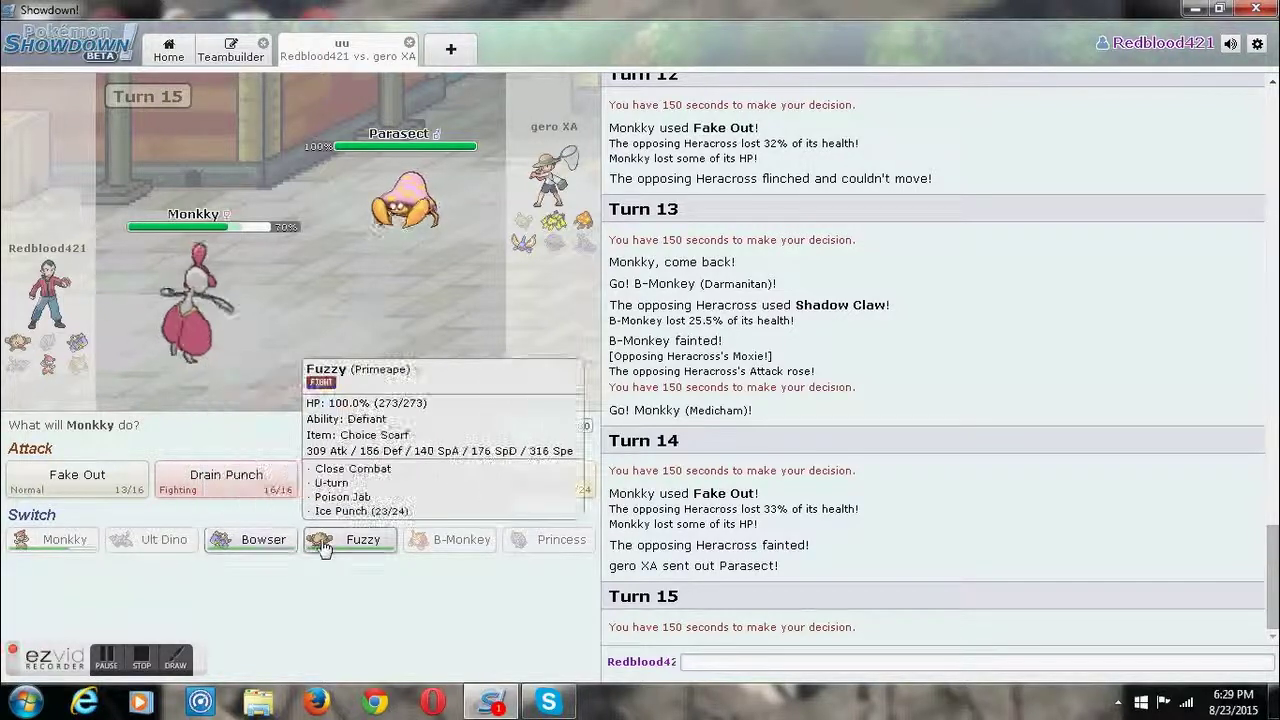
mouse_move(251, 540)
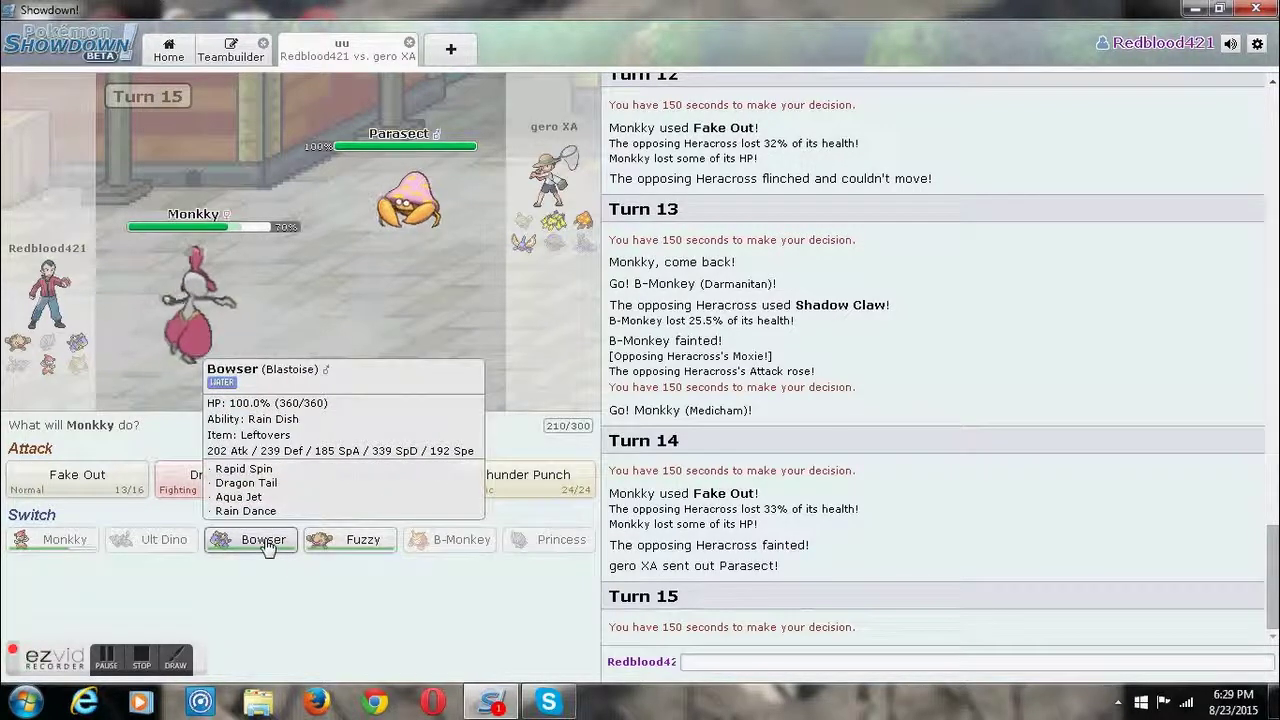
mouse_move(350, 540)
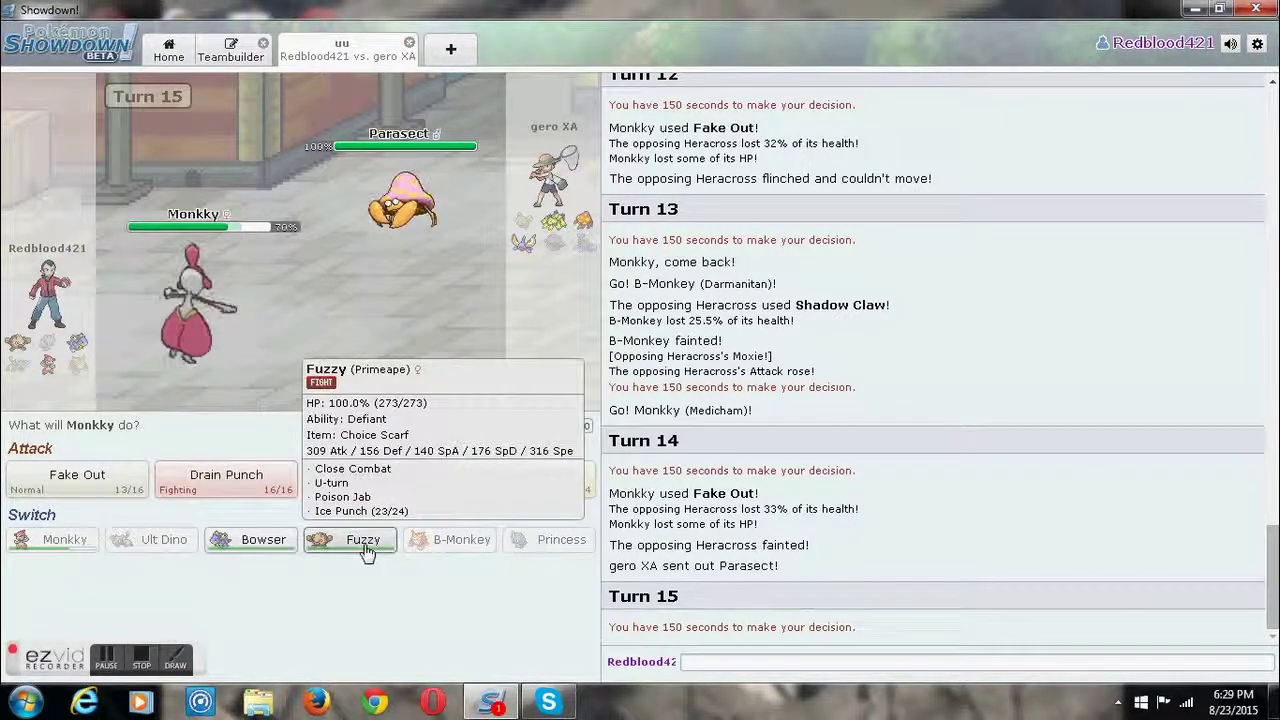
left_click(363, 540)
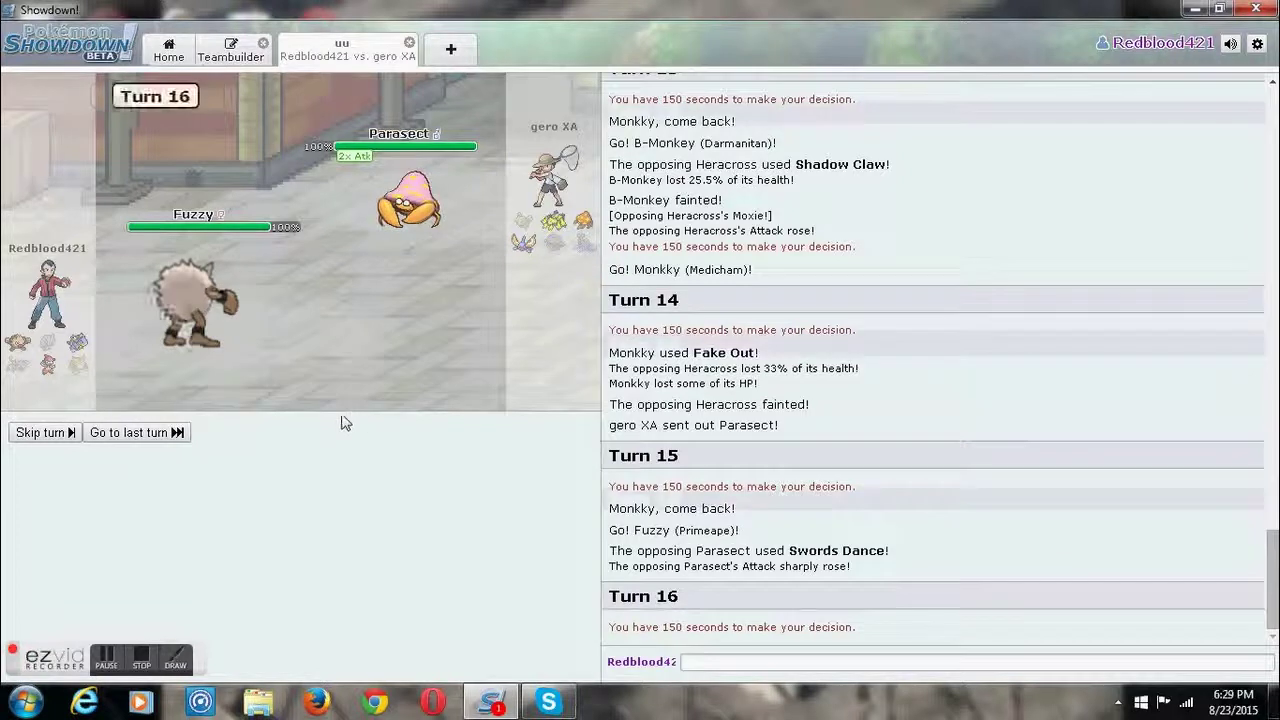
mouse_move(524, 480)
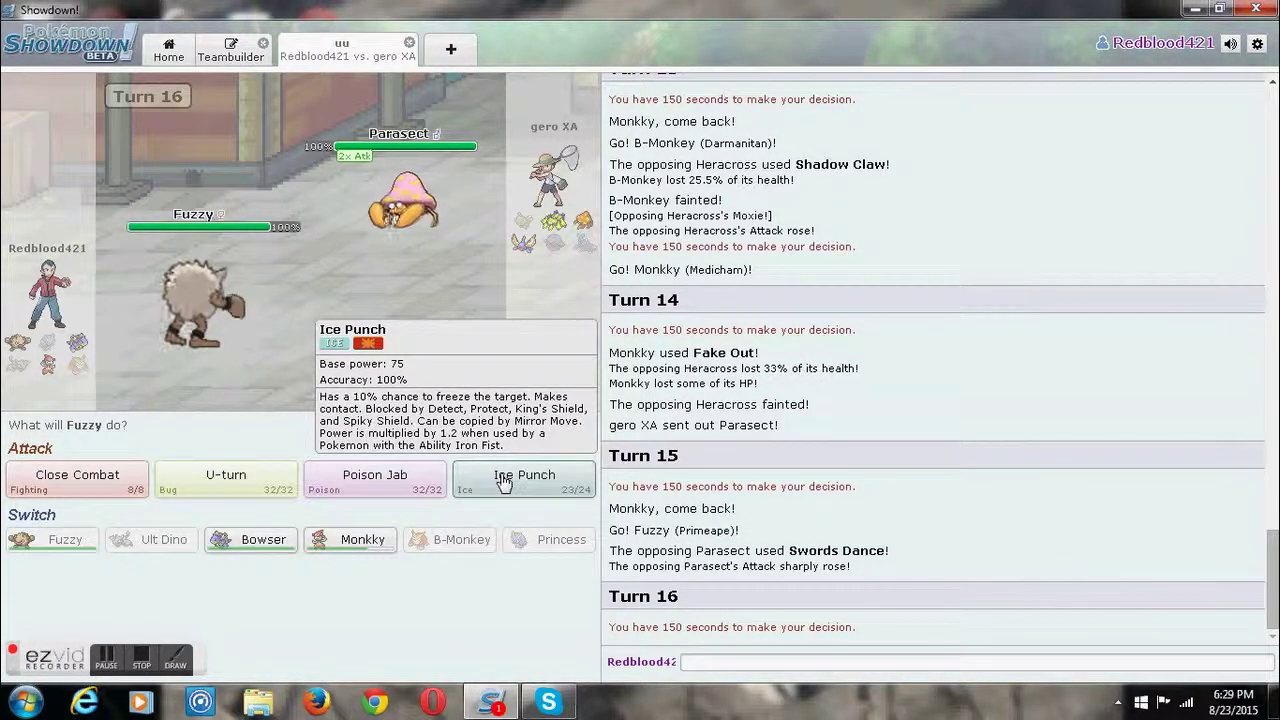
- Use Fuzzy's Ice Punch on Parasect on turns 16, 17 and 18
left_click(503, 481)
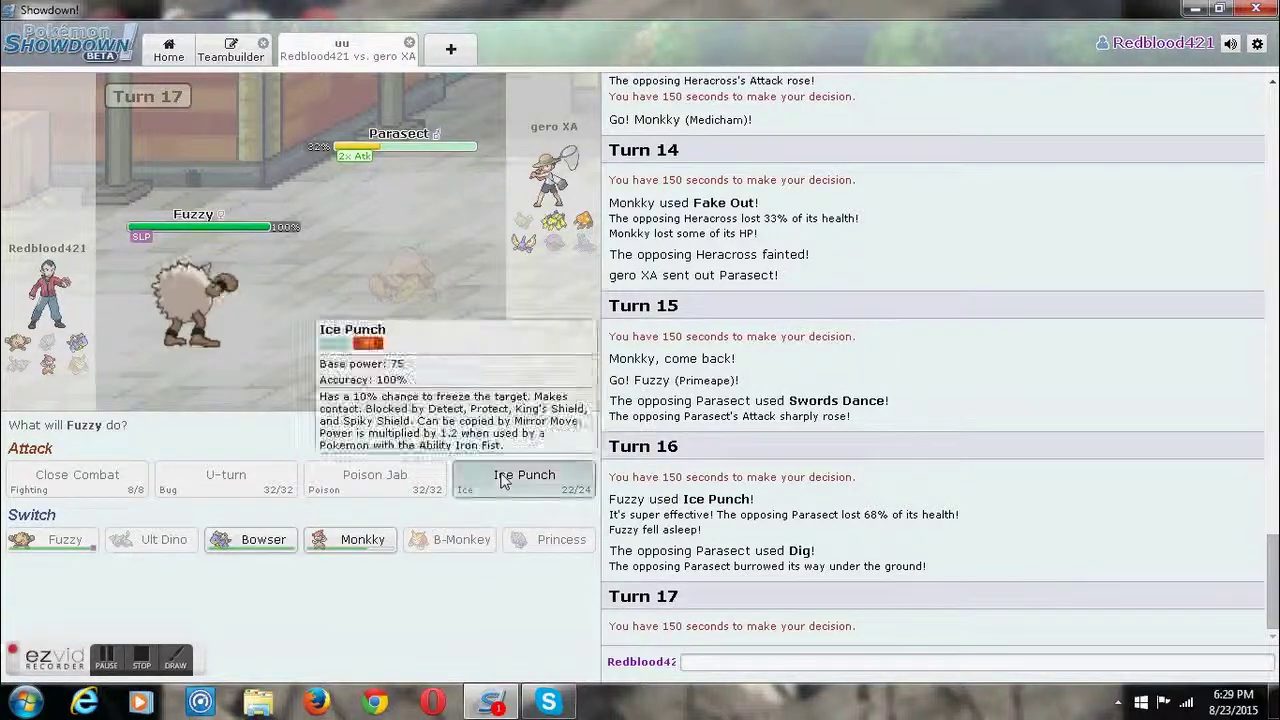
left_click(503, 478)
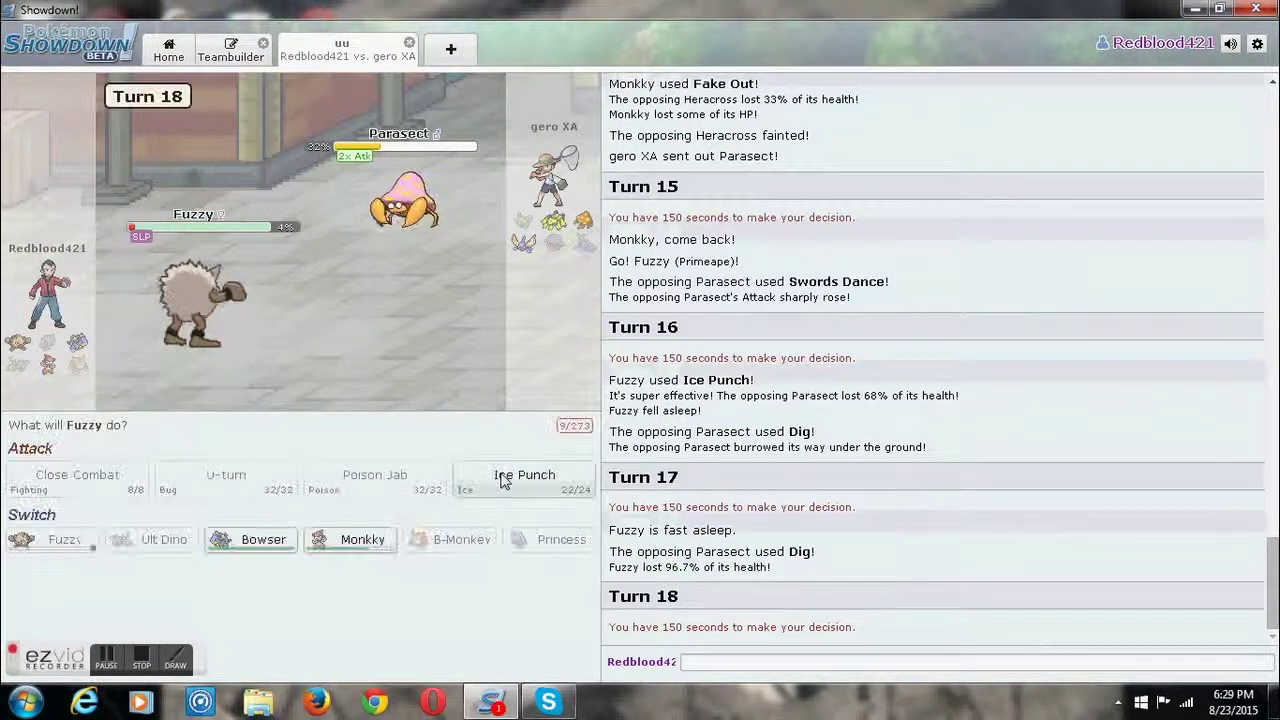
left_click(504, 492)
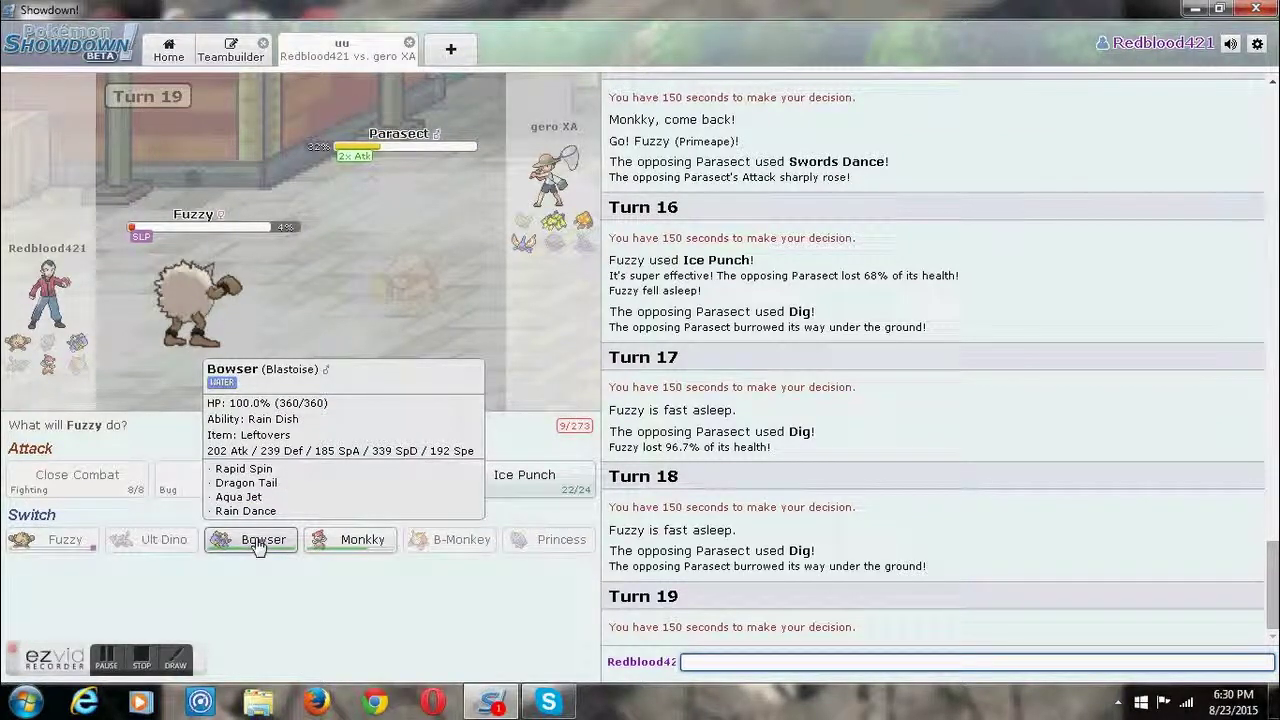
- Switch to Bowser for Rain Dance and Aqua Jet, then send Fuzzy back to Ice Punch
left_click(258, 543)
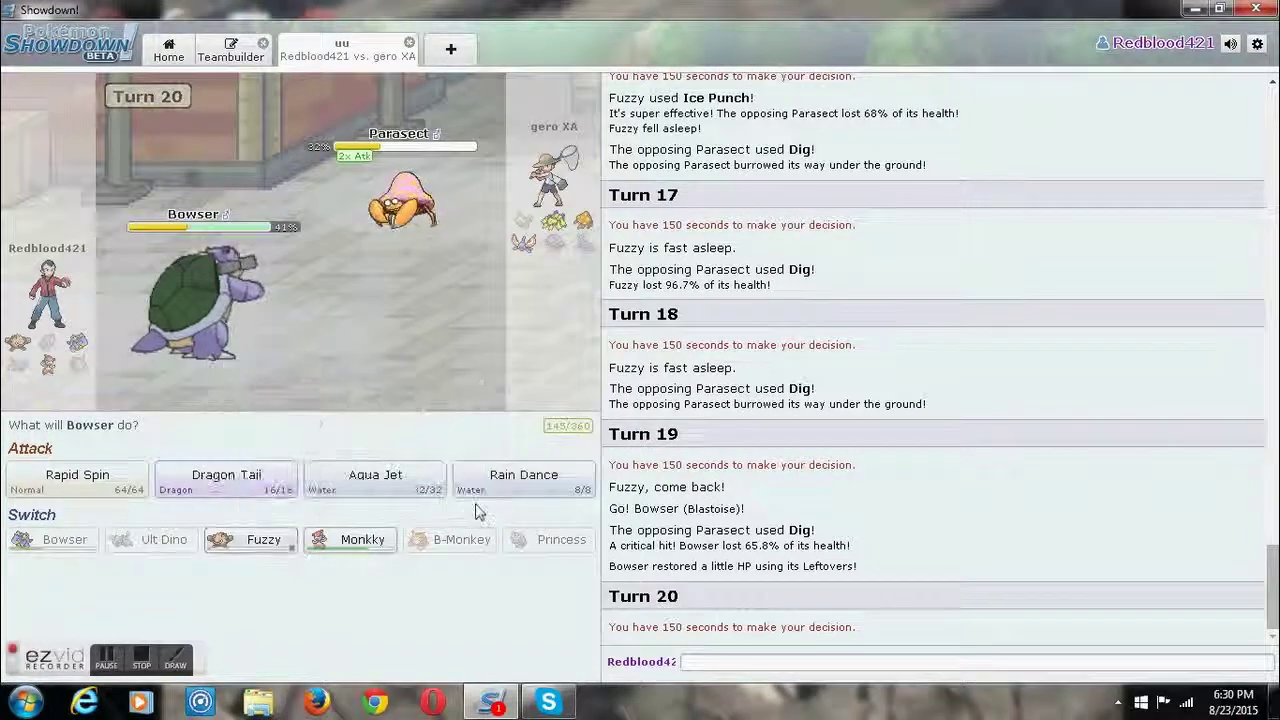
mouse_move(523, 480)
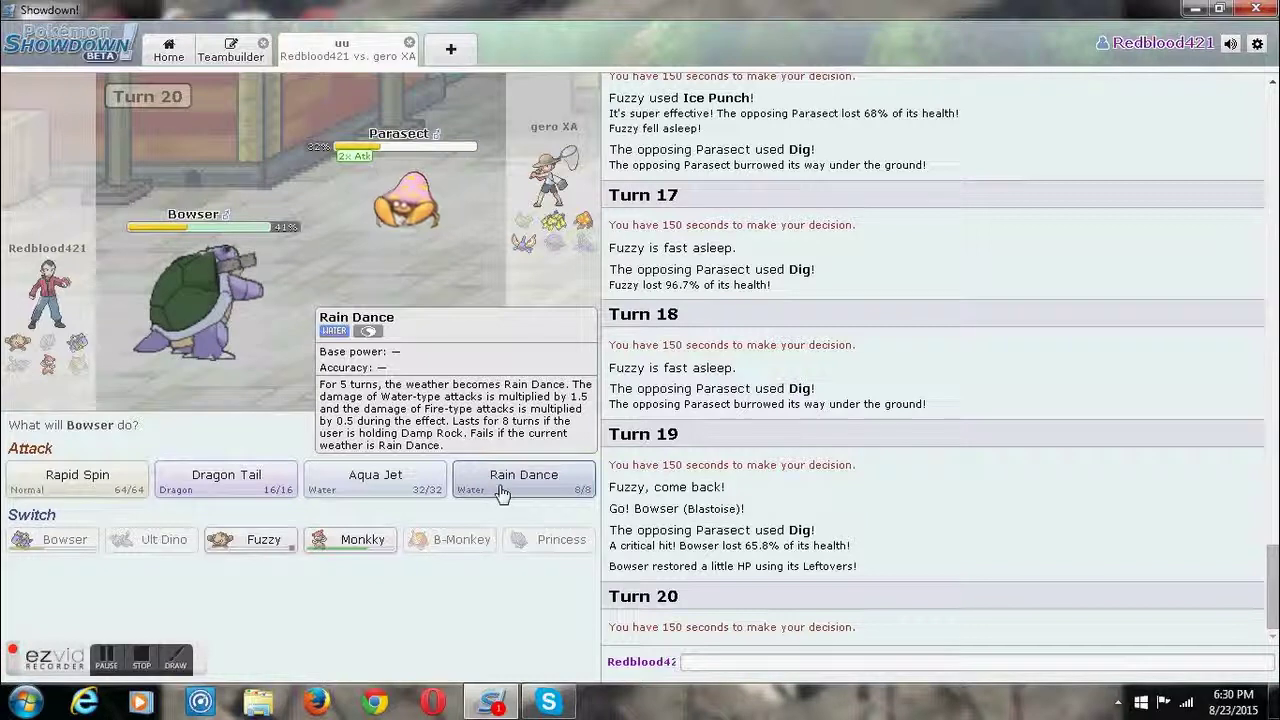
left_click(502, 489)
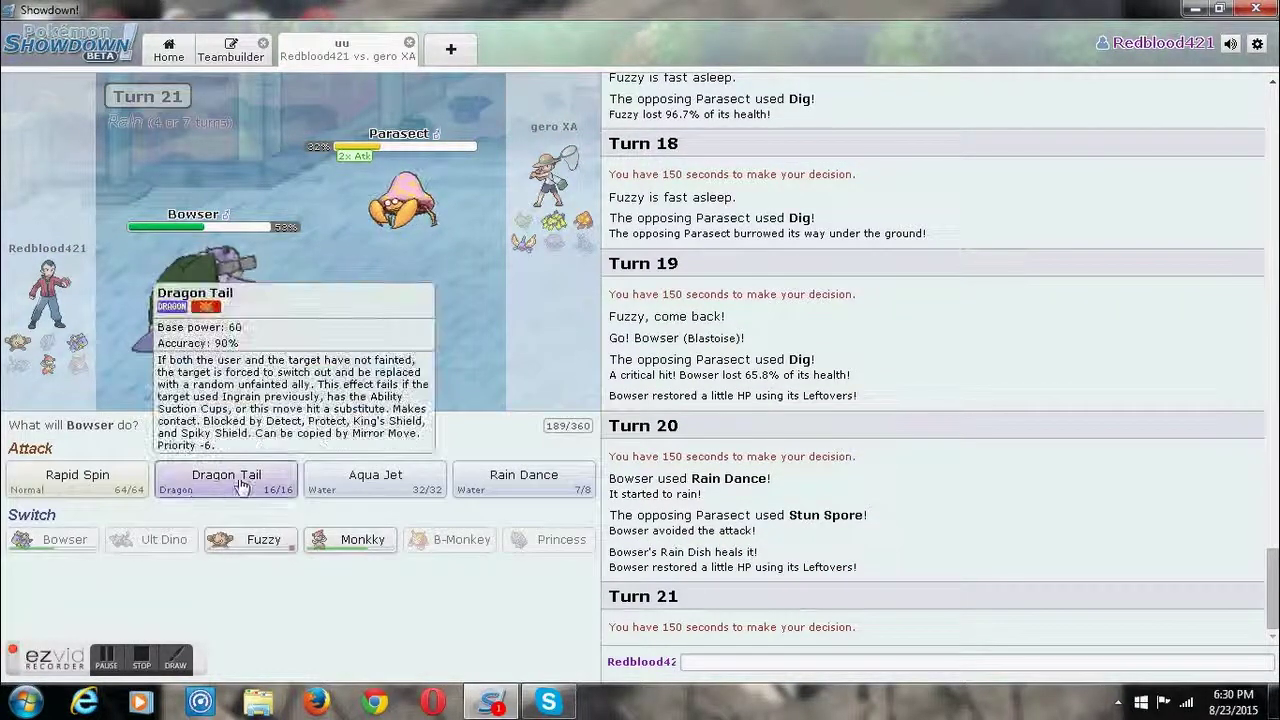
left_click(362, 480)
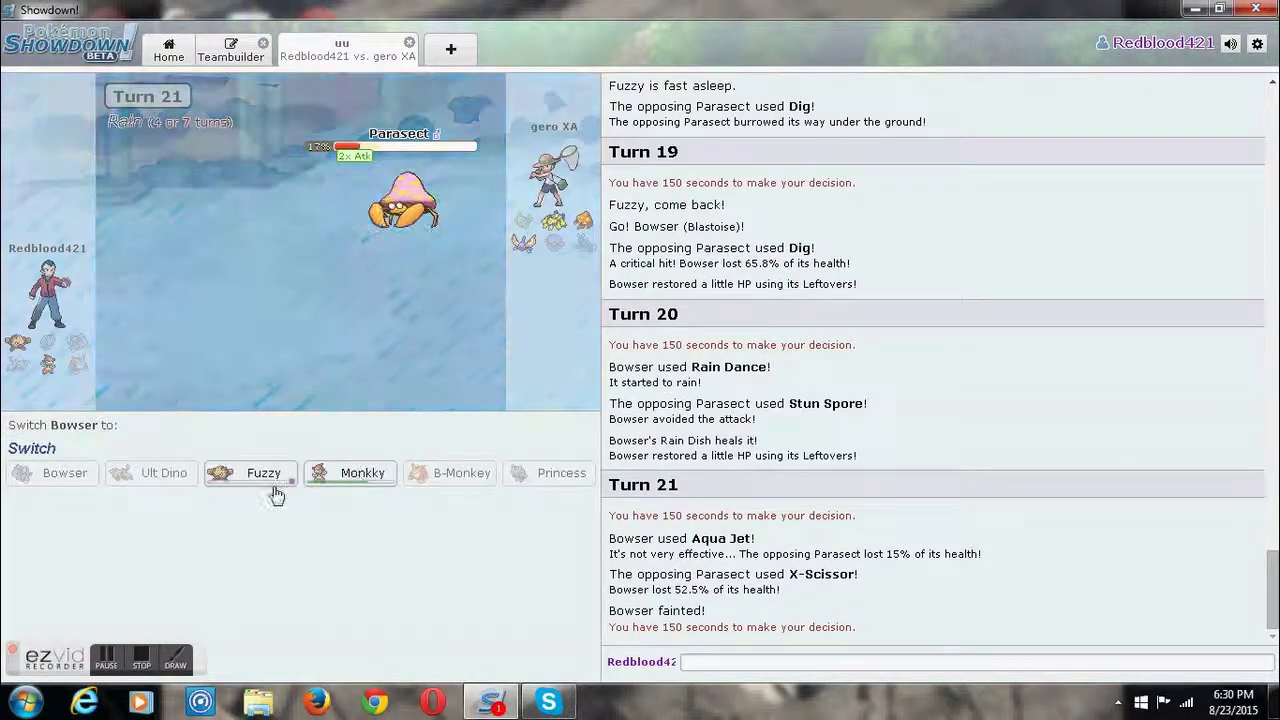
left_click(266, 475)
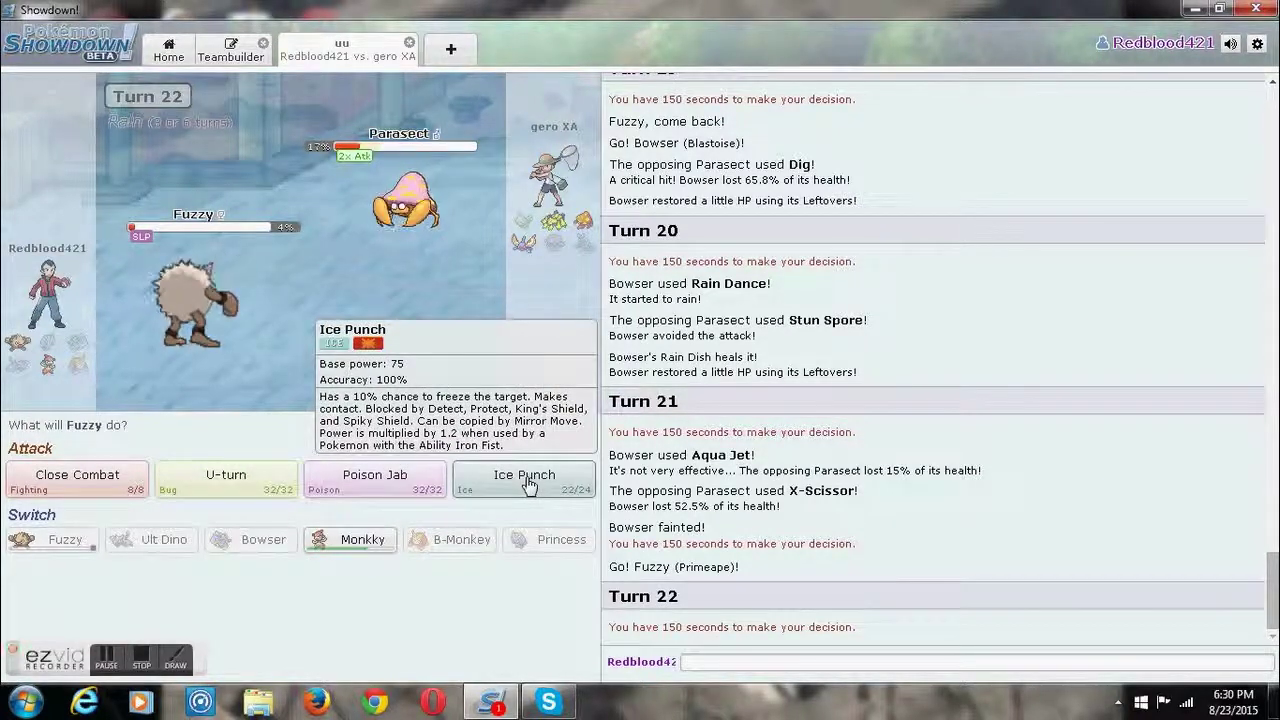
left_click(528, 482)
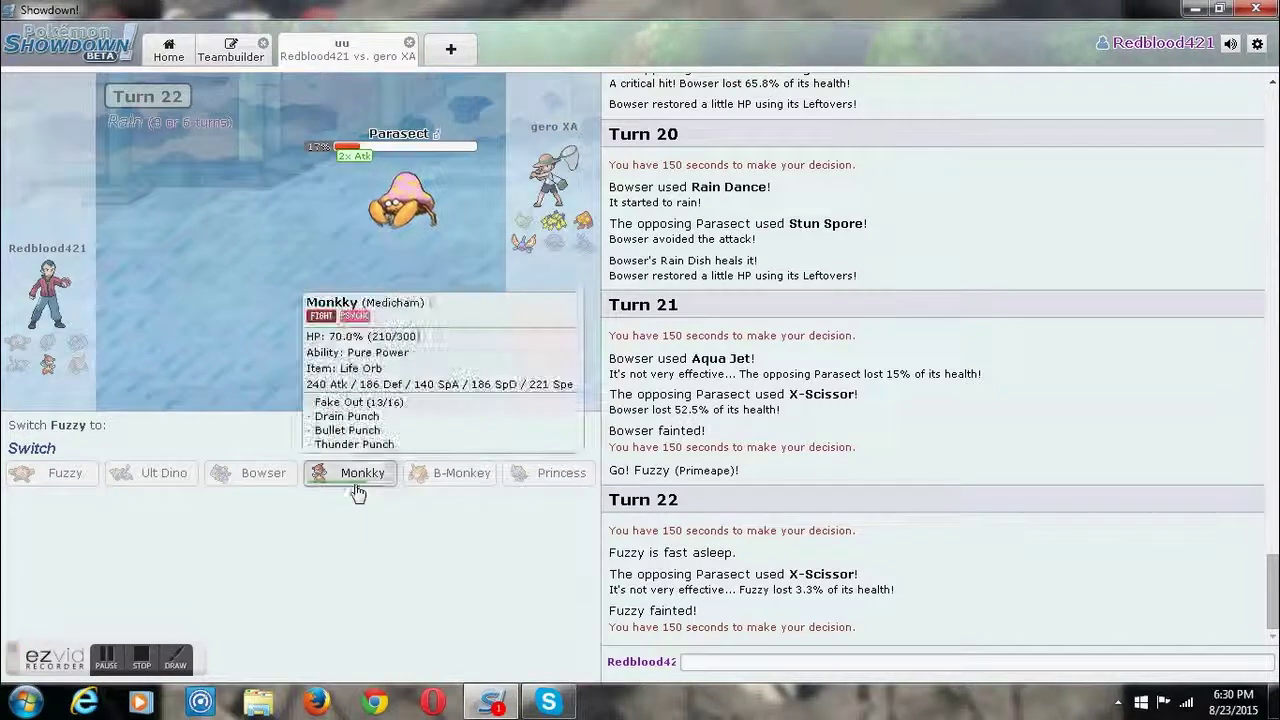
- Send Monkky out to Fake Out Parasect, then use Drain Punch on Galvantula
left_click(356, 480)
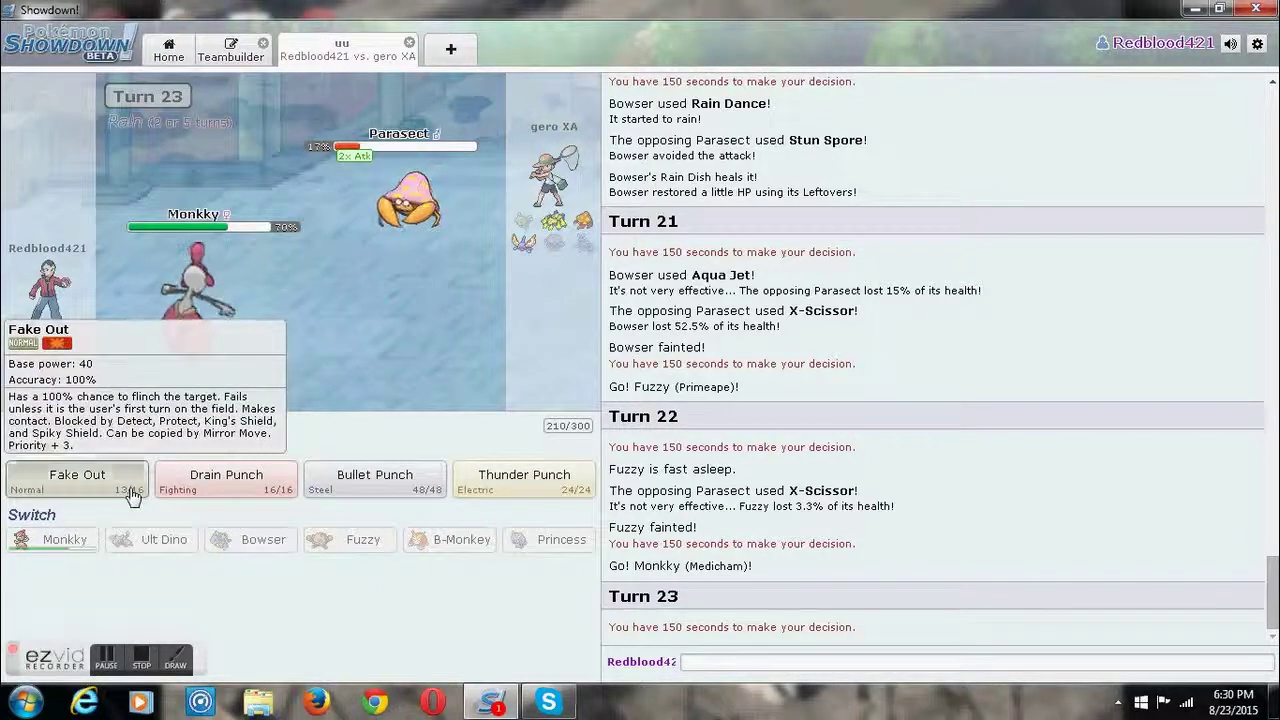
left_click(133, 495)
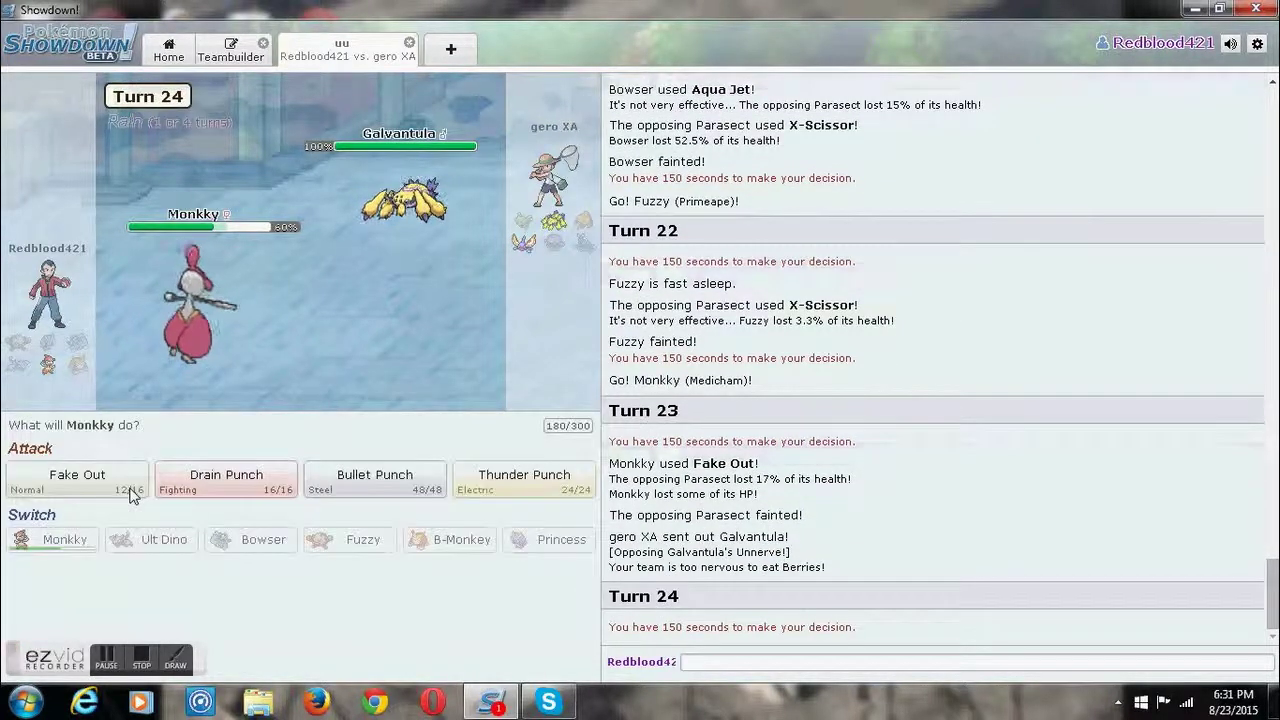
left_click(252, 491)
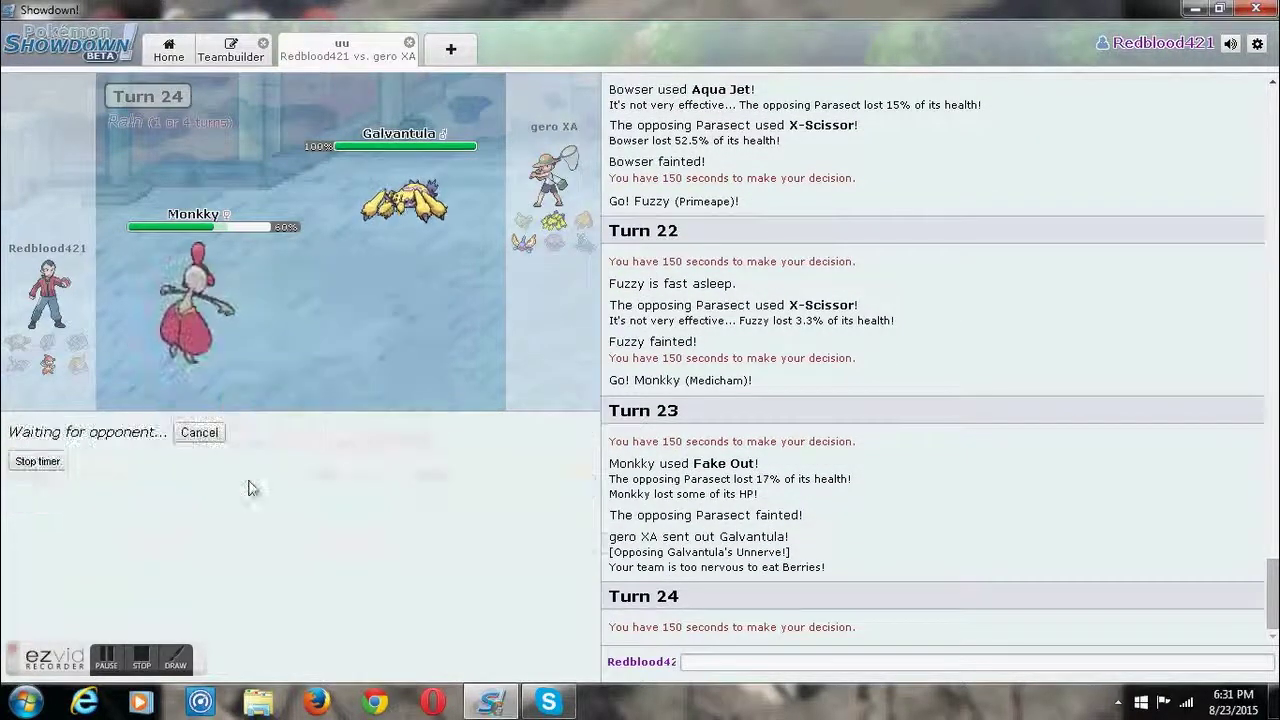